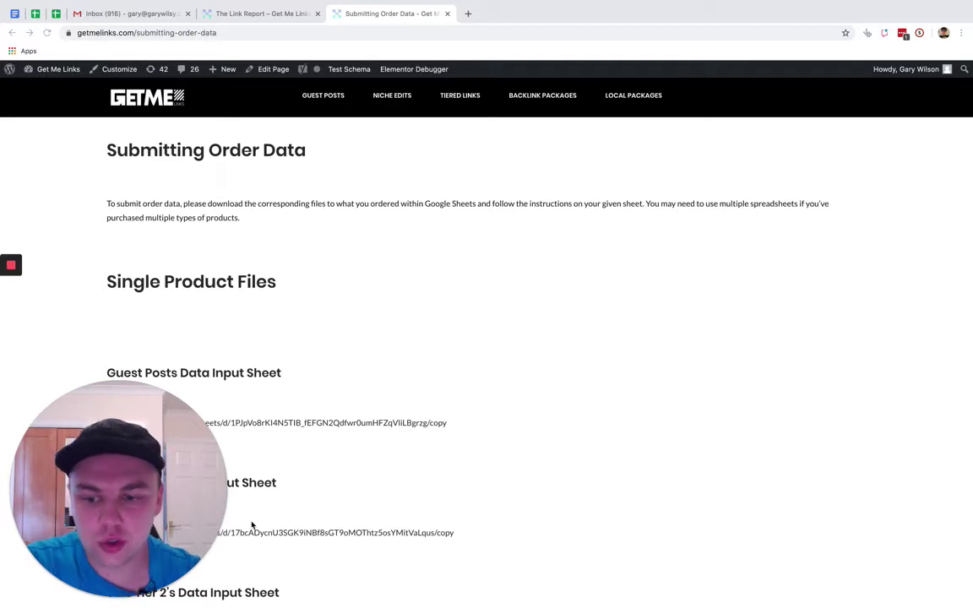
Step: Look over the single product sheets, link report form and package files listed on the Submitting Order Data page
left_click_drag(129, 470, 866, 470)
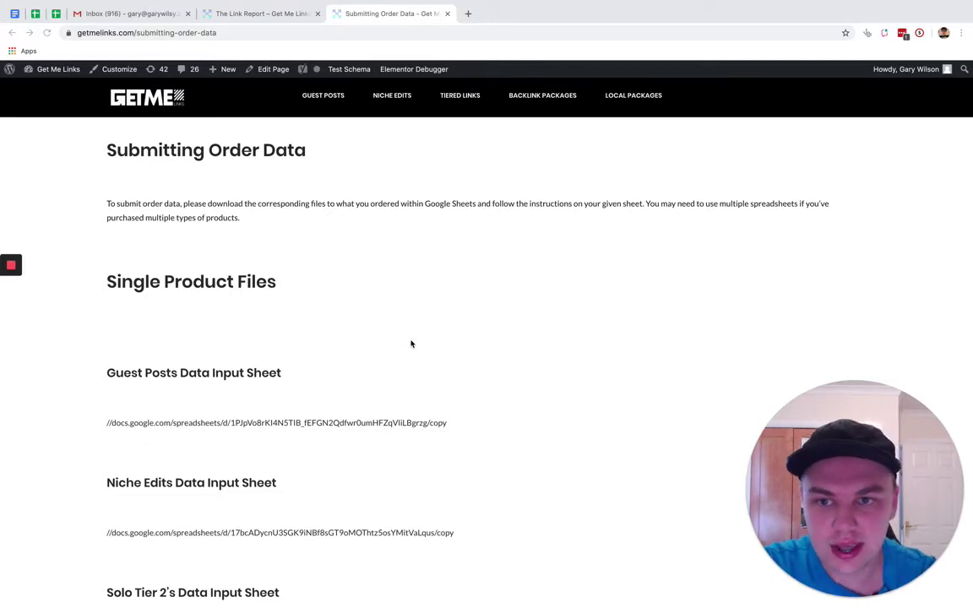
scroll(261, 399, "down", 3)
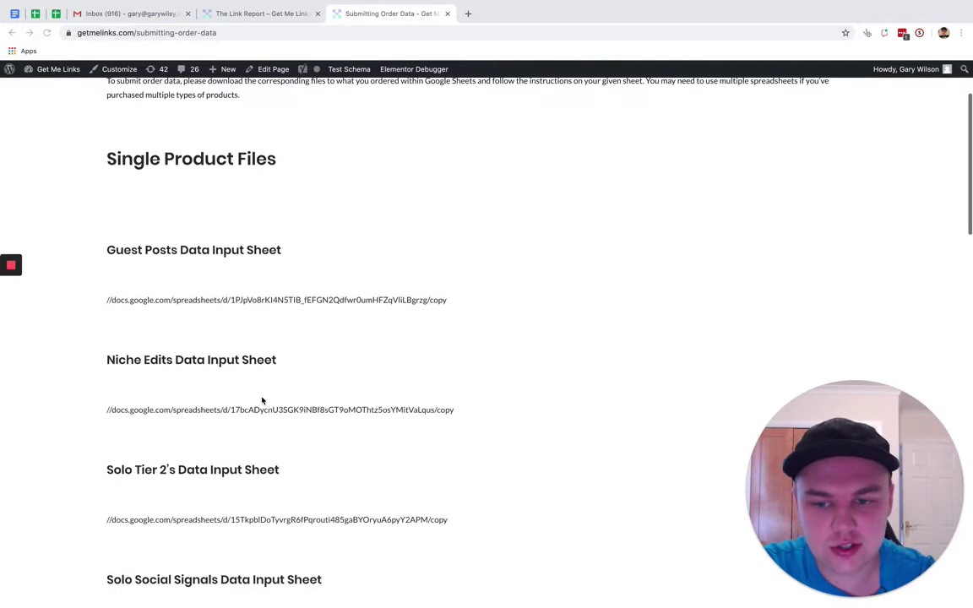
scroll(183, 323, "up", 3)
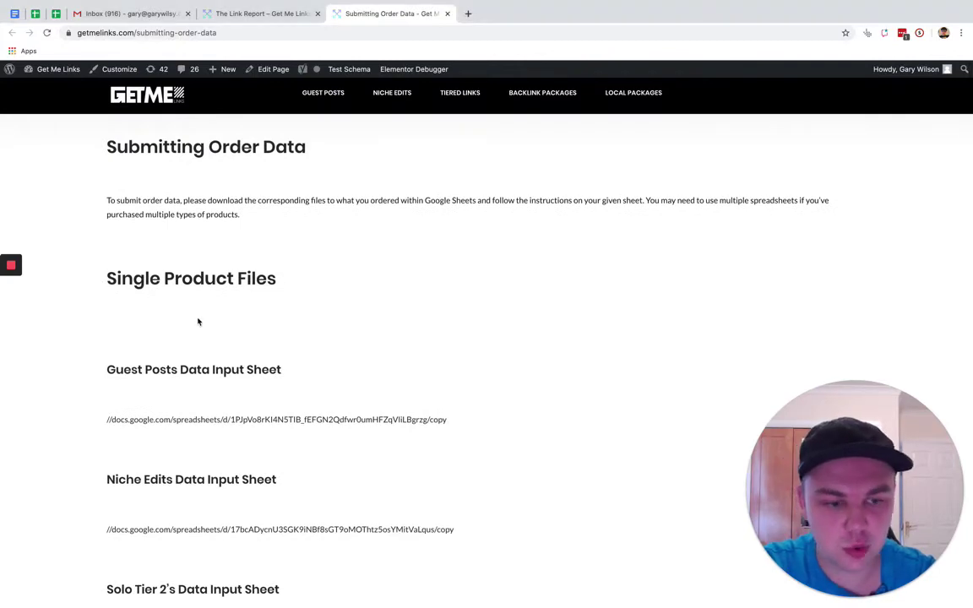
scroll(199, 322, "down", 10)
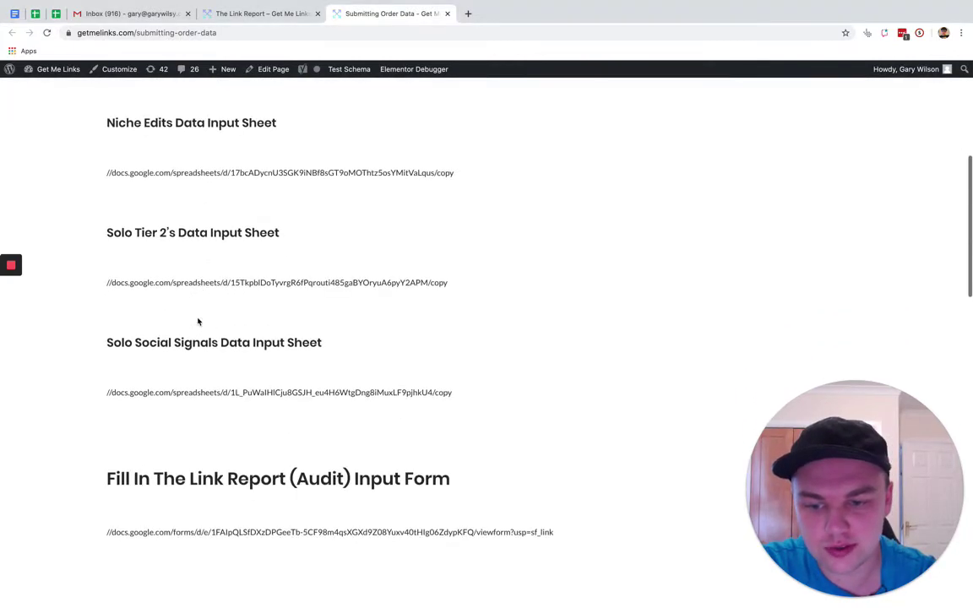
scroll(358, 385, "down", 5)
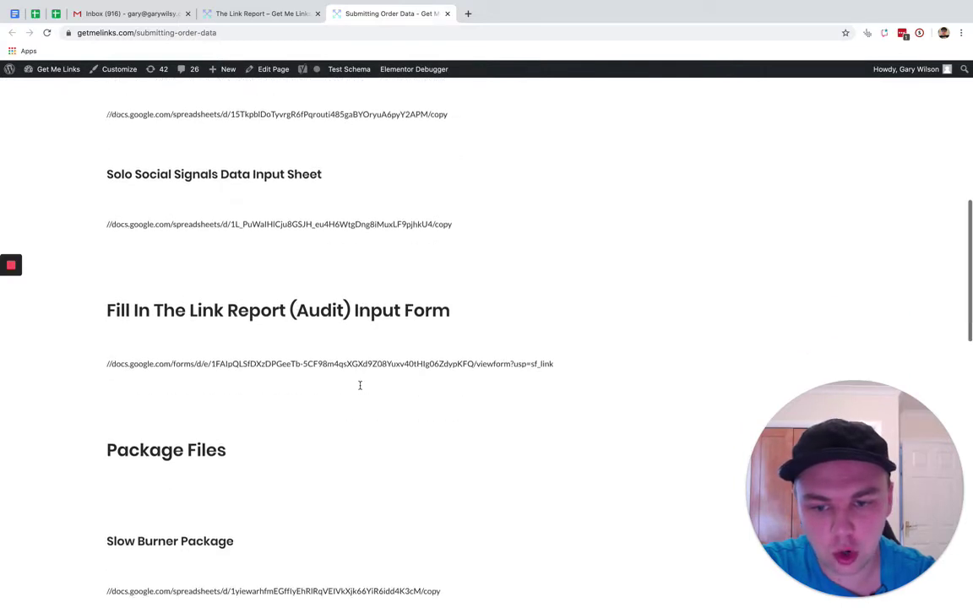
scroll(228, 330, "up", 15)
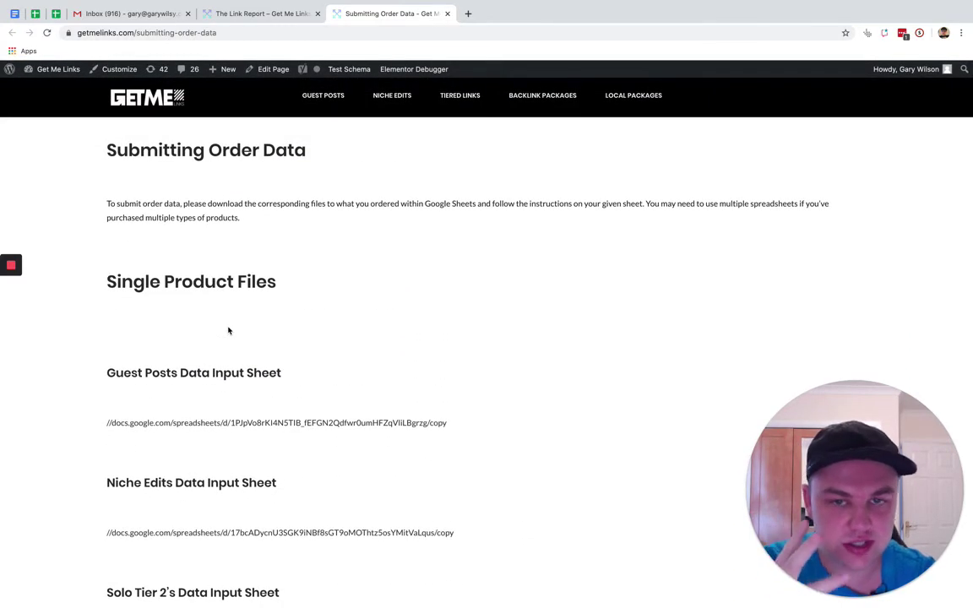
Step: Open the Guest Posts Data Input Sheet link and make a copy of the Guest Post Order Template
scroll(212, 437, "down", 3)
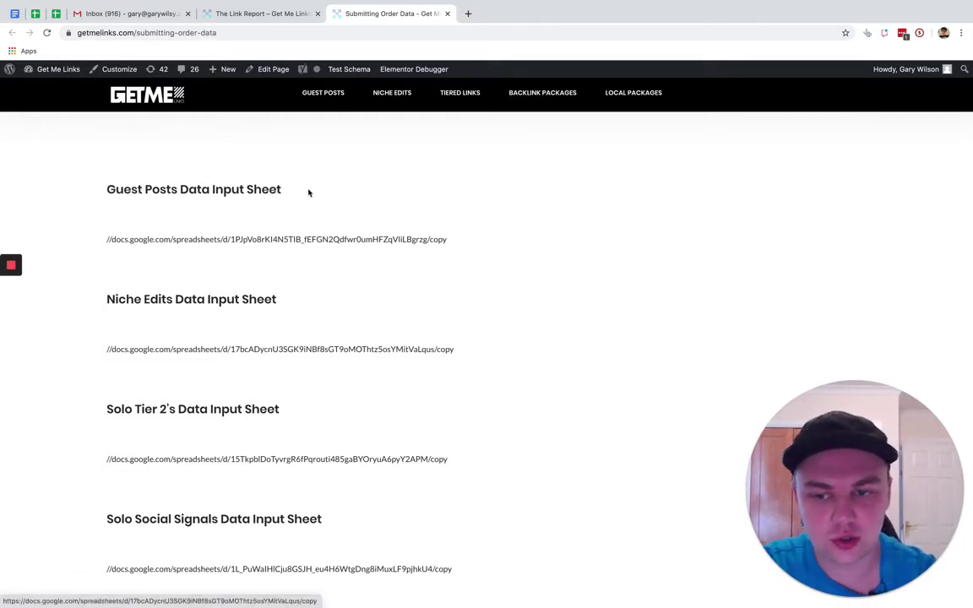
left_click(287, 239)
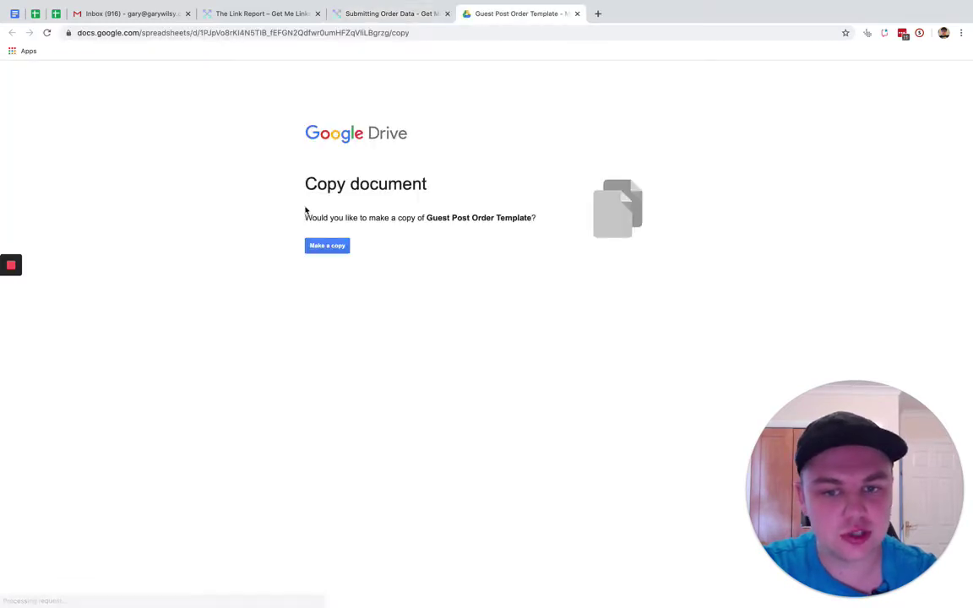
left_click(330, 245)
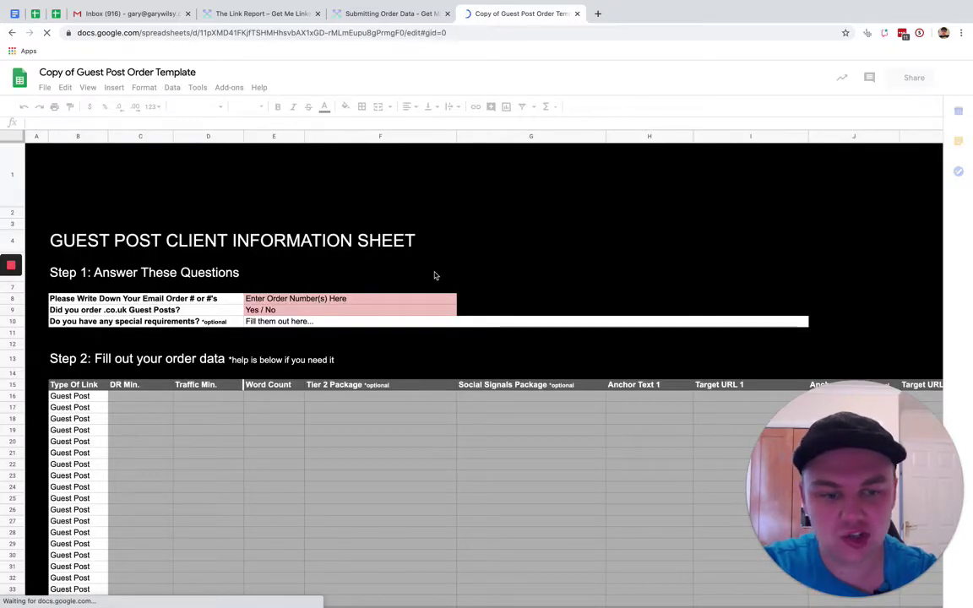
Step: Answer the .co.uk guest posts question with "No - I ordered regular or Gambling Guest Posts"
left_click(319, 302)
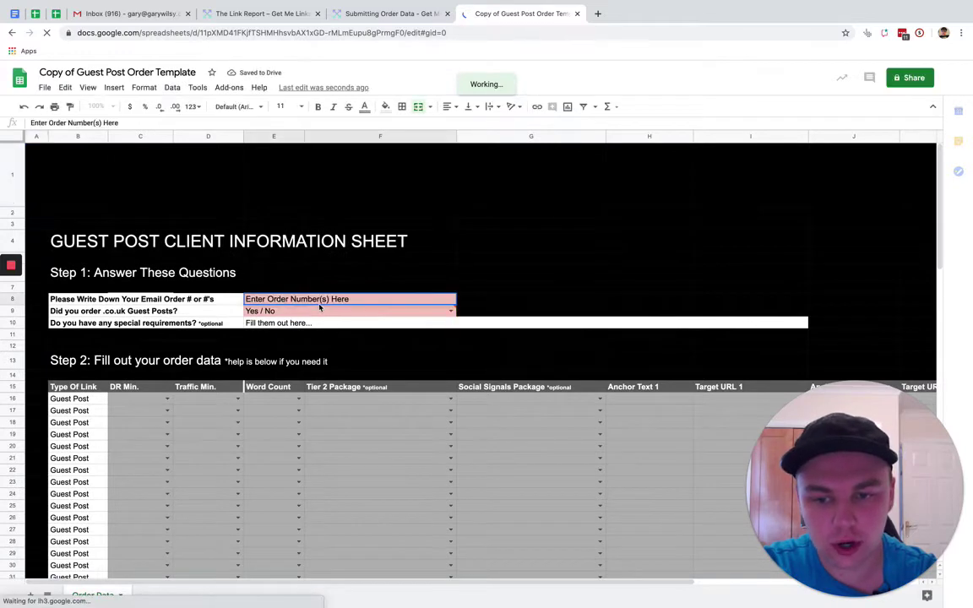
left_click(304, 313)
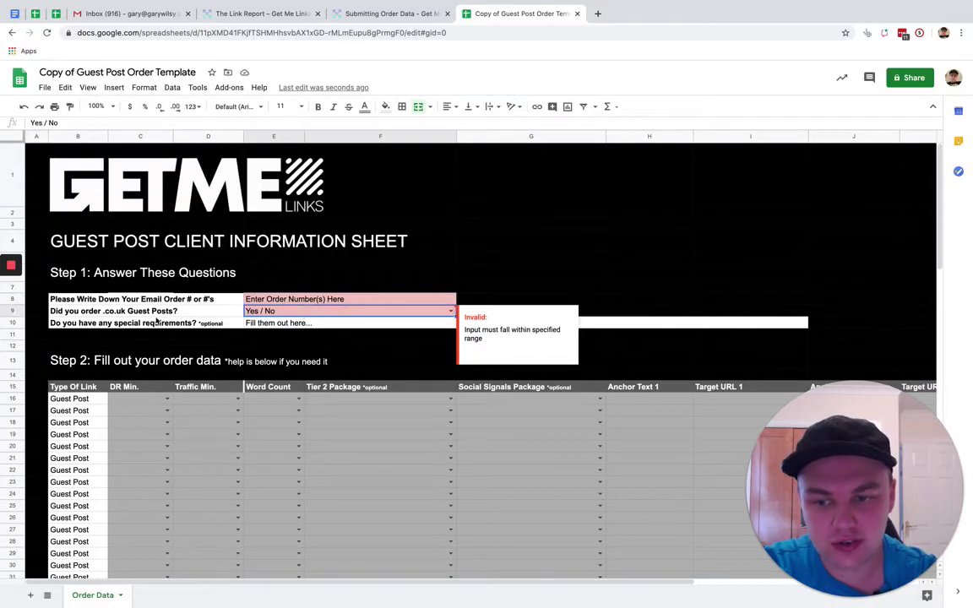
left_click(157, 310)
left_click(97, 312)
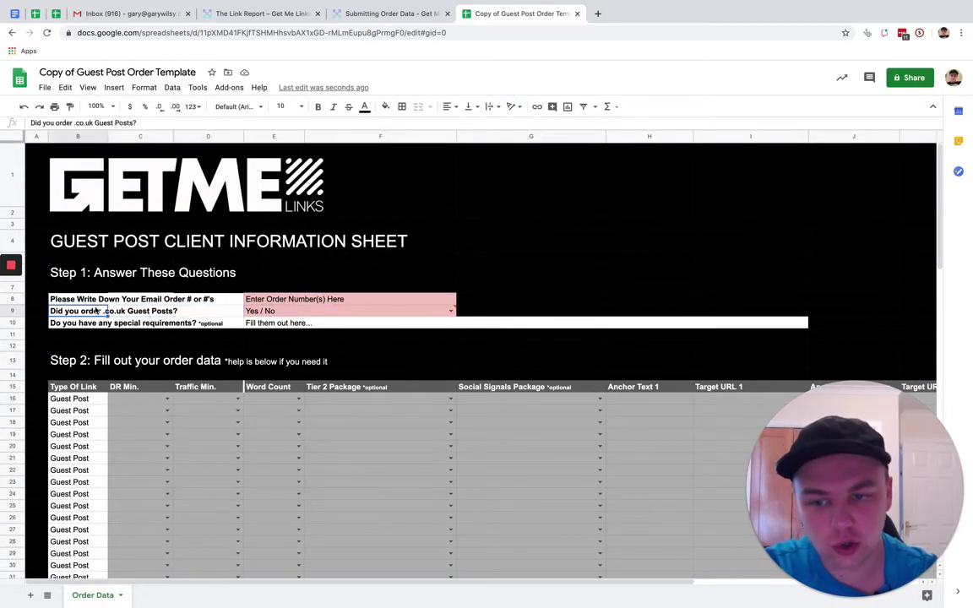
left_click(445, 313)
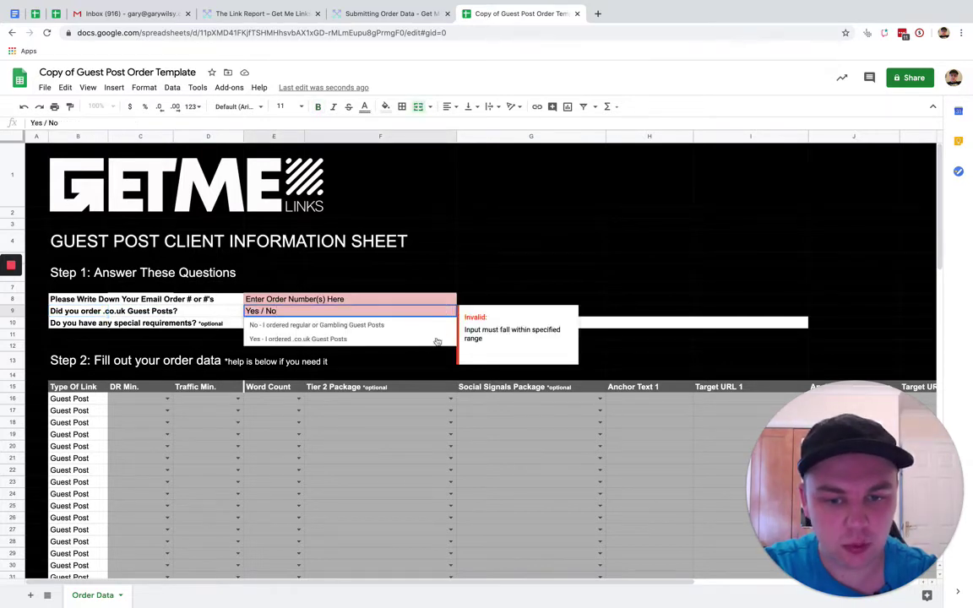
left_click(421, 330)
left_click(414, 312)
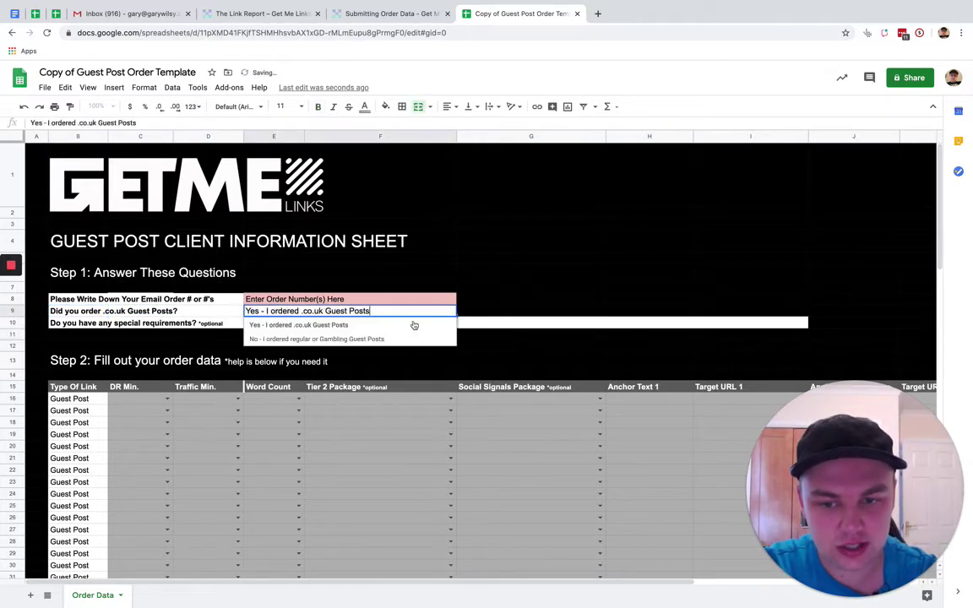
left_click(369, 337)
Step: Enter the order number in the email order number answer cell of Step 1
double_click(372, 299)
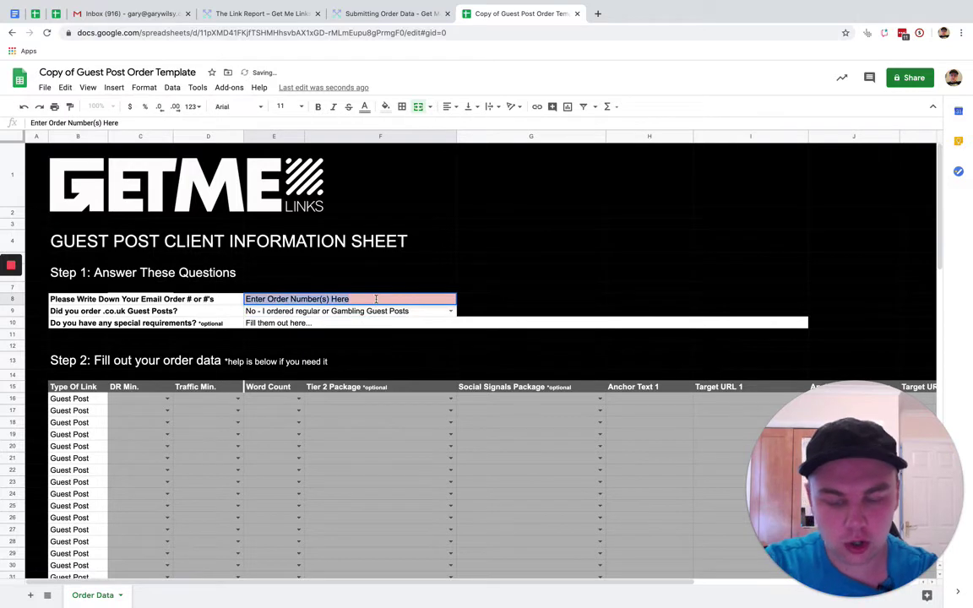
type("1111")
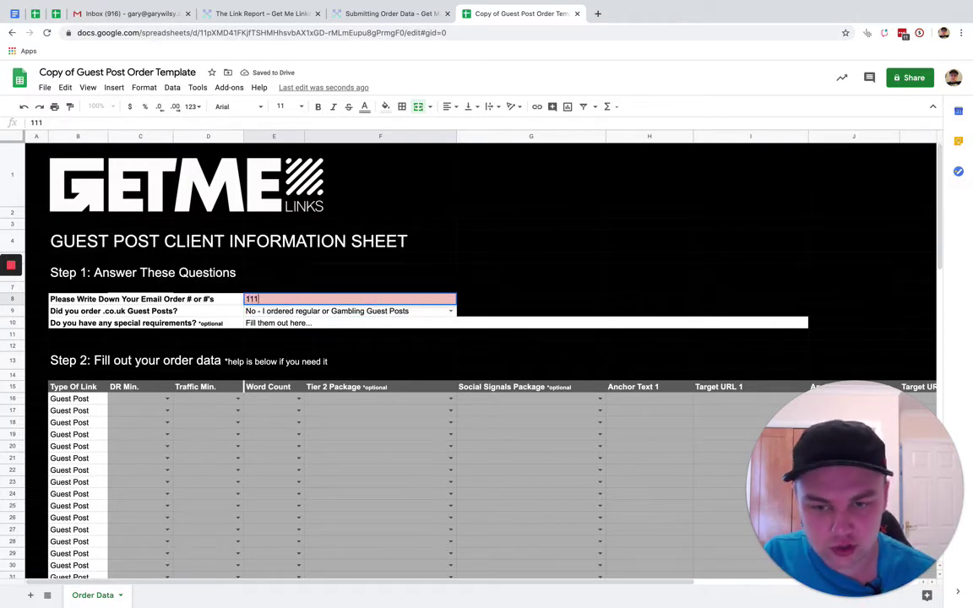
key("Return")
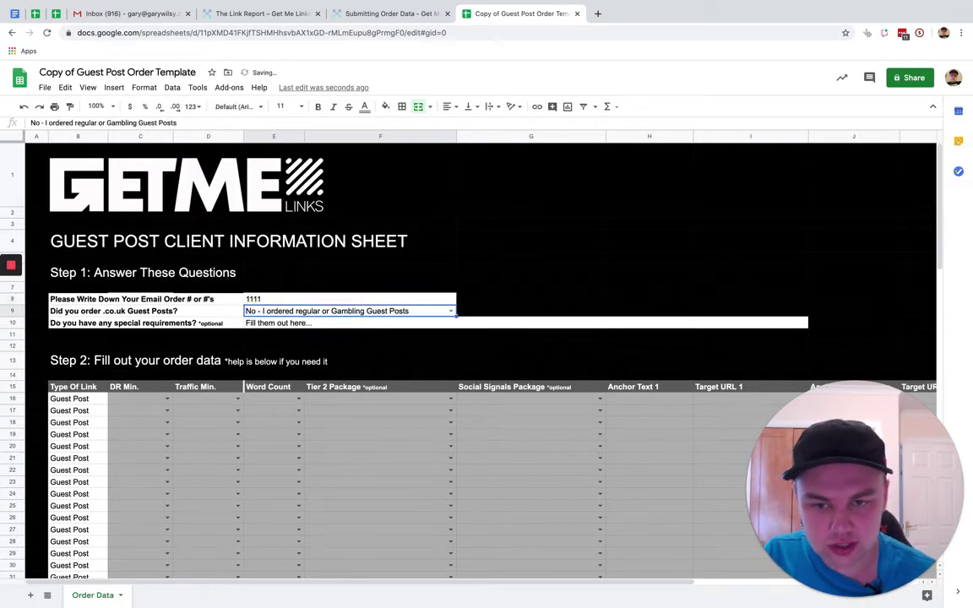
Step: Examine the special requirements field and the first guest post's choices for DR, traffic, word count and Tier 2 package
double_click(320, 323)
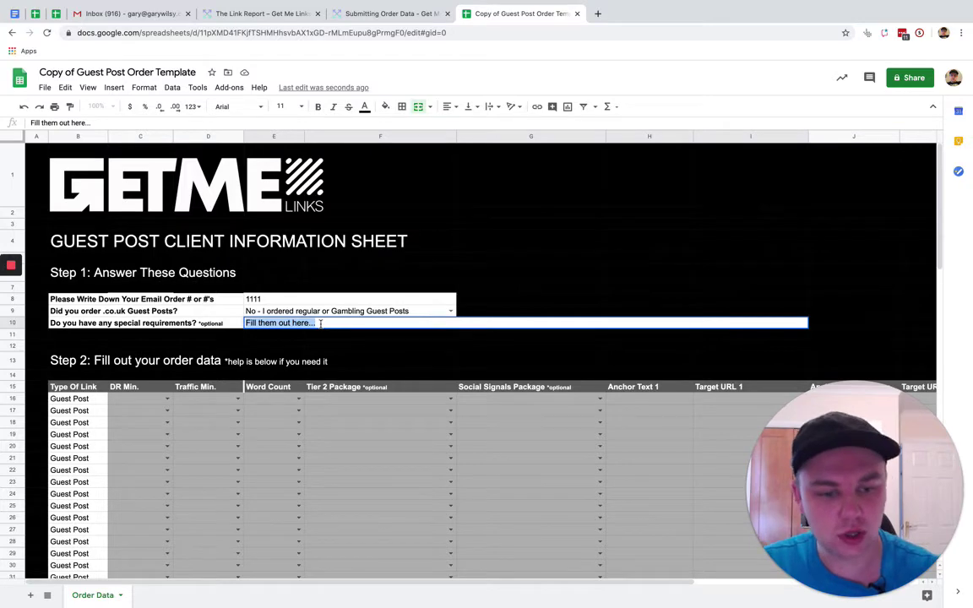
scroll(294, 322, "down", 3)
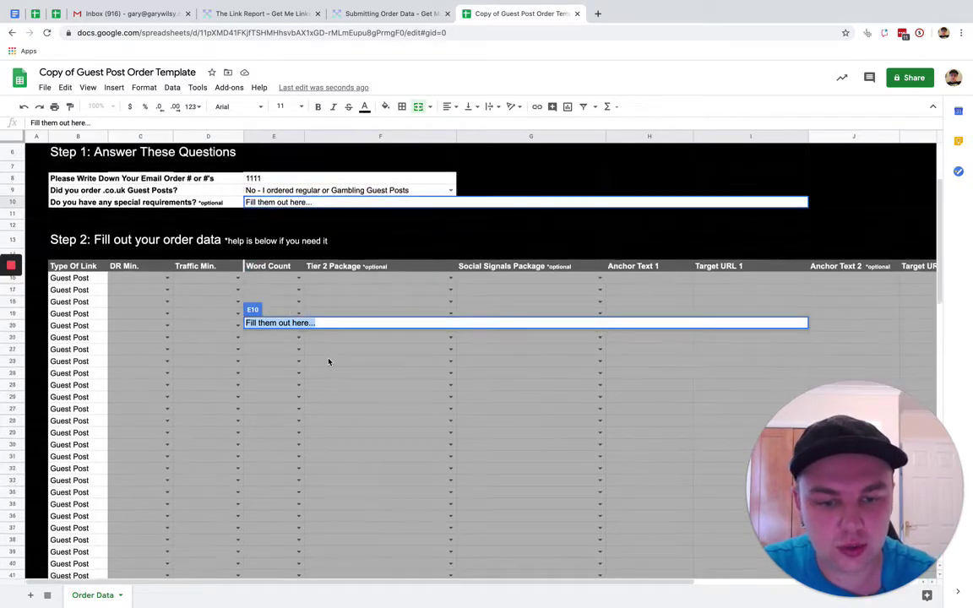
left_click(379, 354)
scroll(333, 302, "up", 3)
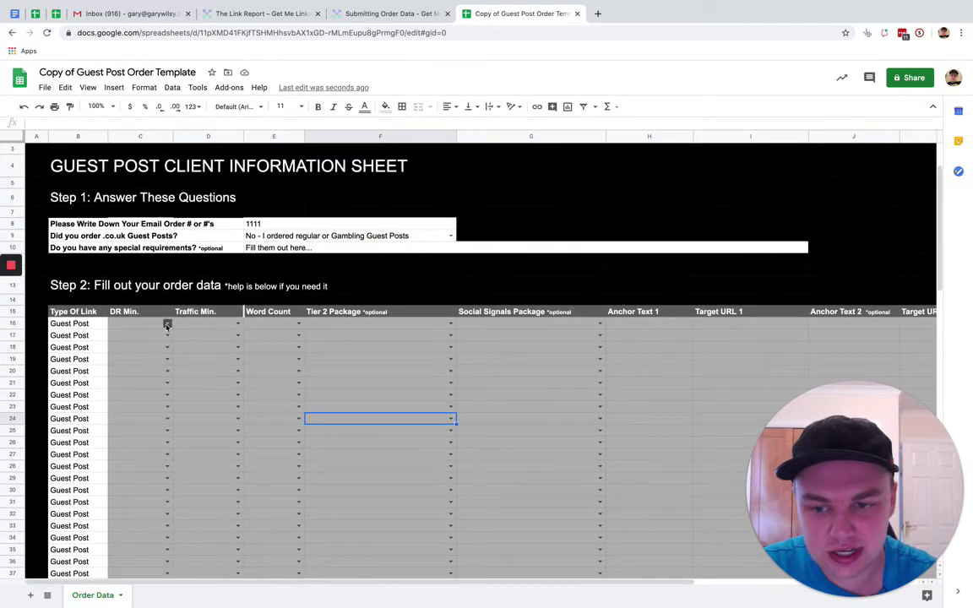
left_click(168, 323)
left_click(238, 324)
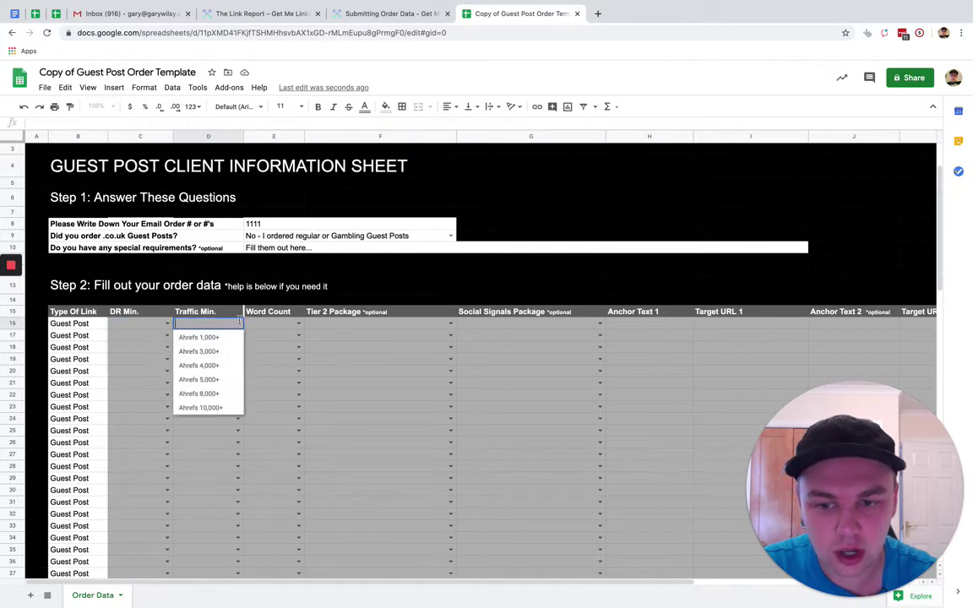
left_click(283, 364)
left_click(298, 323)
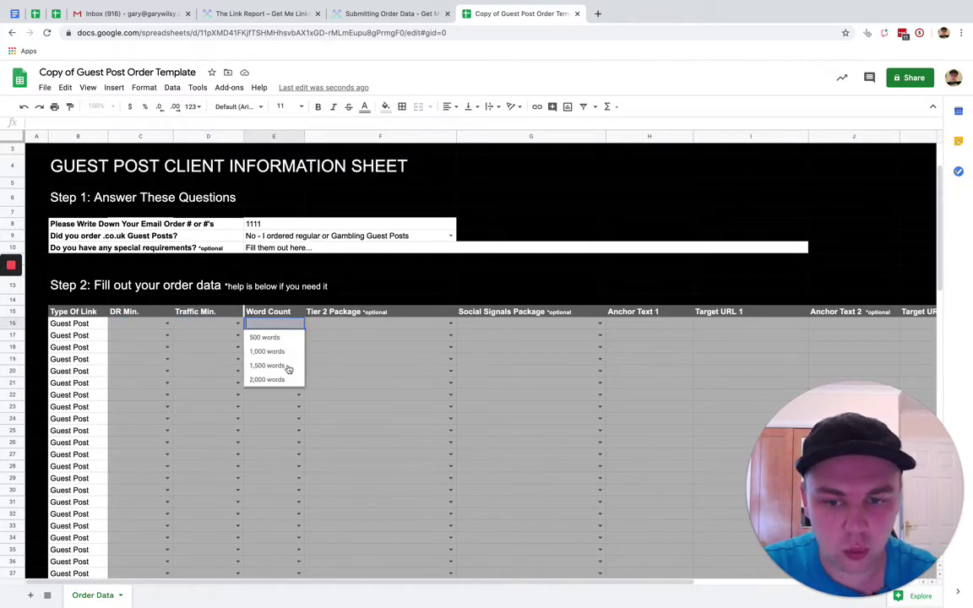
left_click(384, 348)
left_click(451, 324)
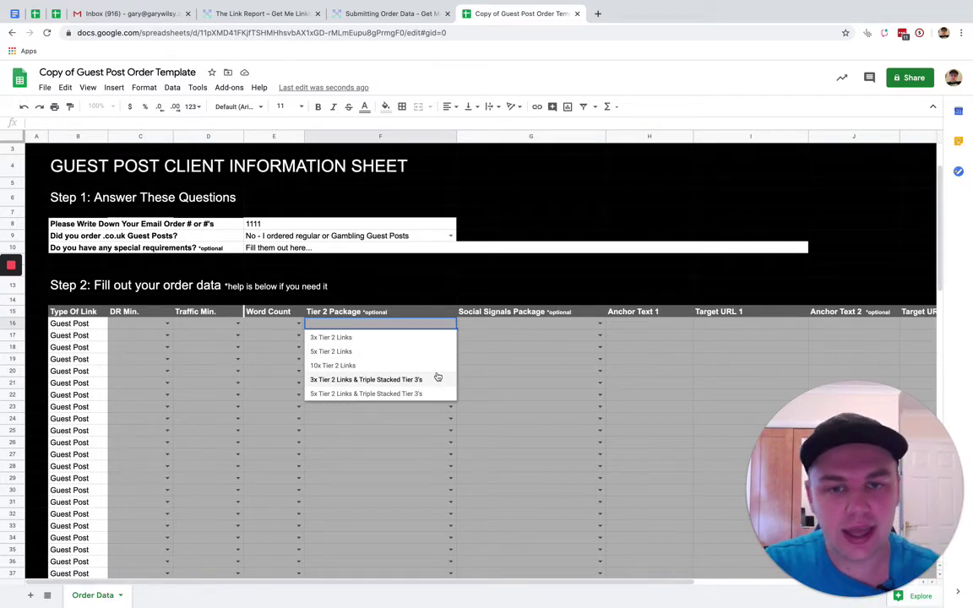
left_click(540, 384)
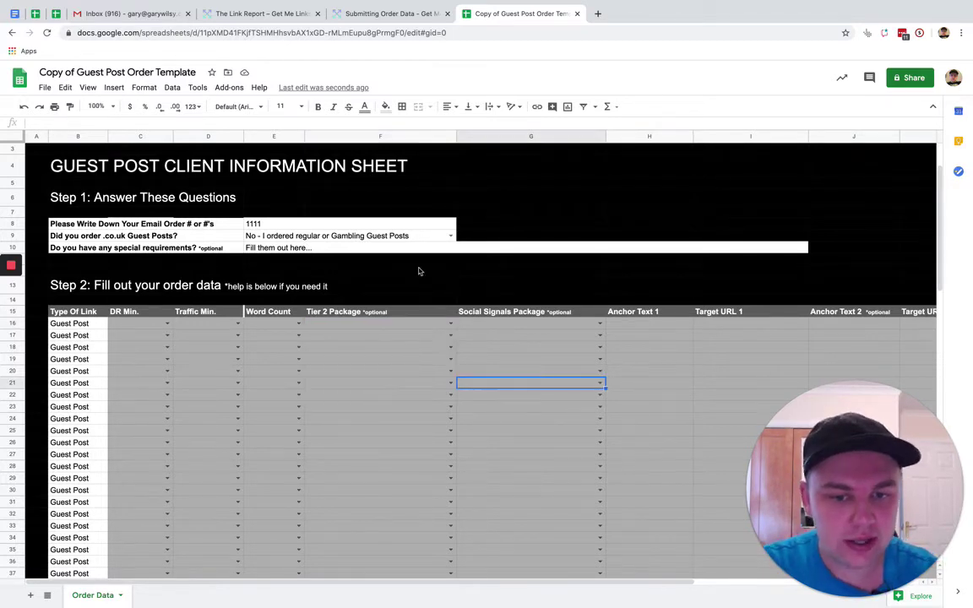
Step: Check the solo product sheets on the Submitting Order Data page and the Social Signals Package choices in the order template
left_click(393, 11)
scroll(330, 405, "down", 2)
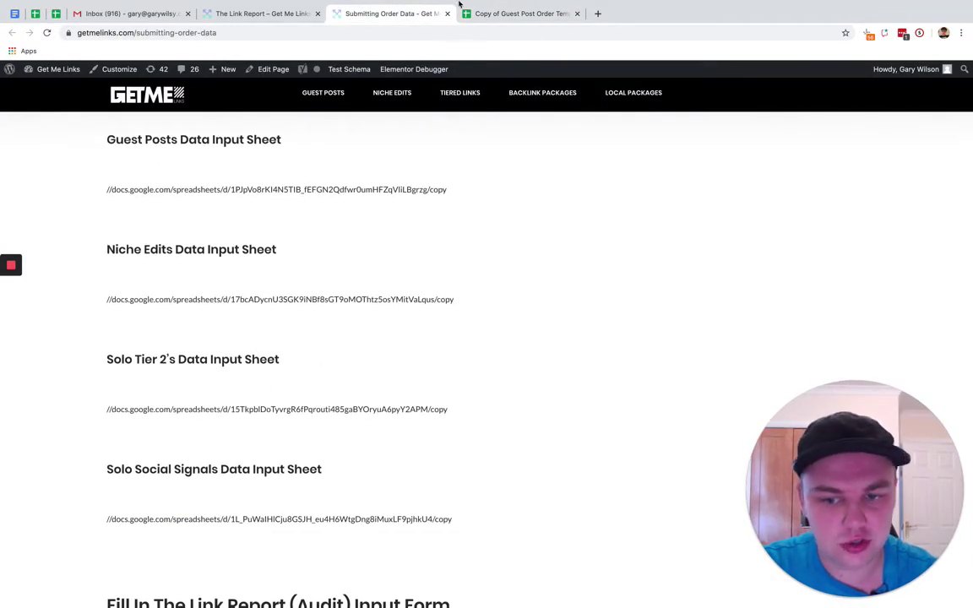
left_click(515, 14)
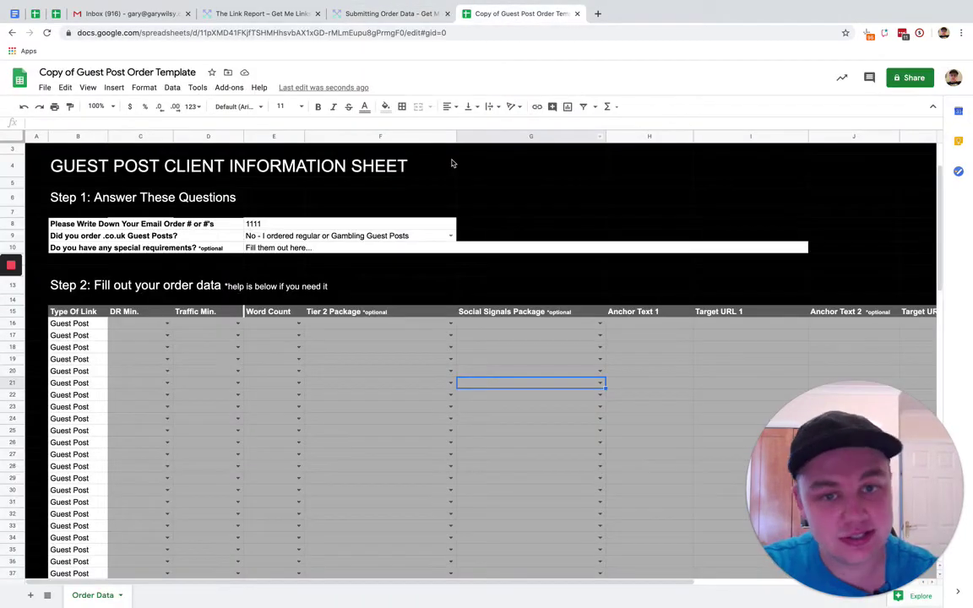
left_click(450, 323)
left_click(556, 323)
left_click(600, 323)
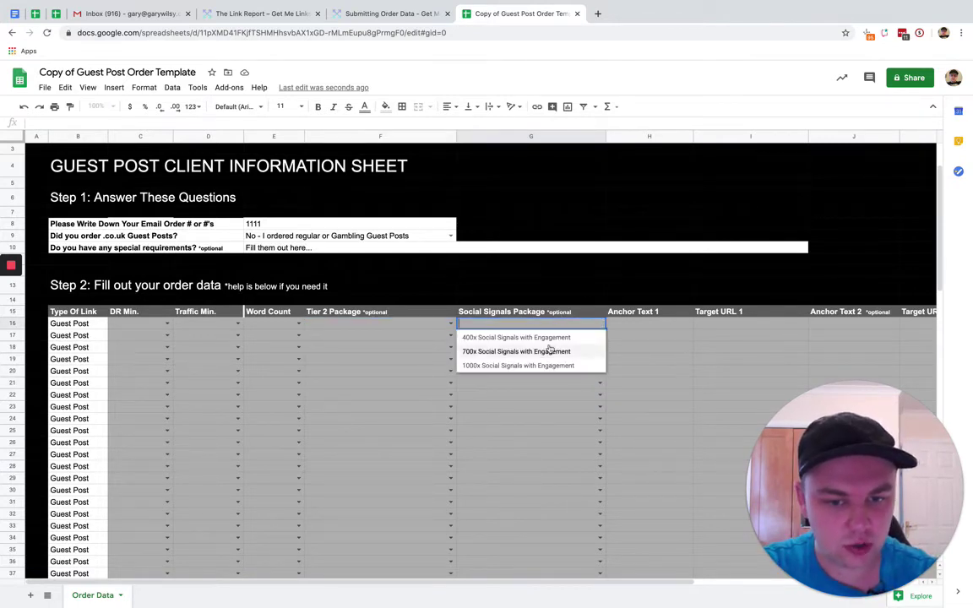
left_click(658, 339)
Step: Review the Anchor Text, Target URL and Reverse Relevance columns for the first guest post row
scroll(652, 339, "right", 5)
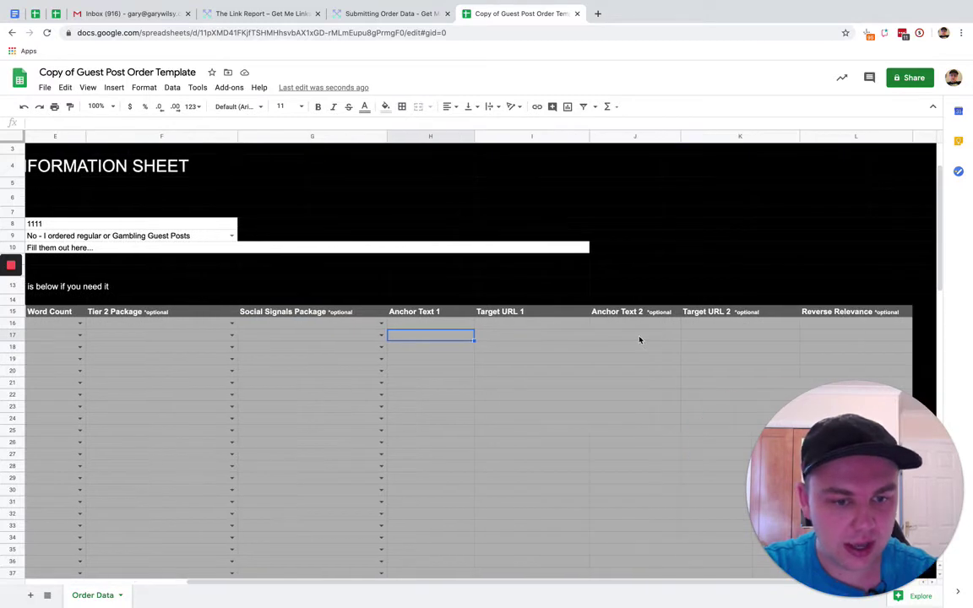
left_click(471, 322)
left_click(507, 323)
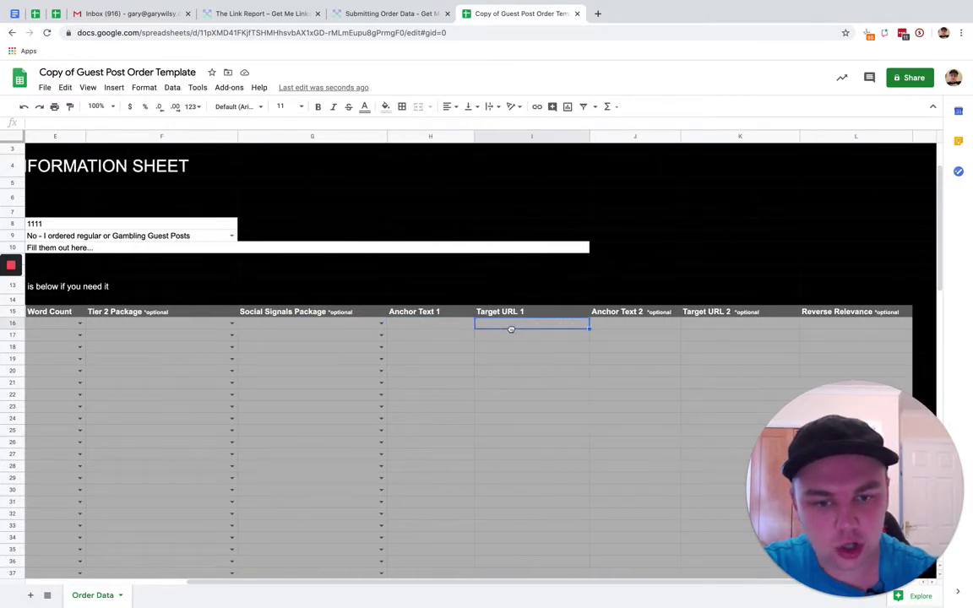
left_click(445, 321)
left_click(482, 327)
left_click(595, 326)
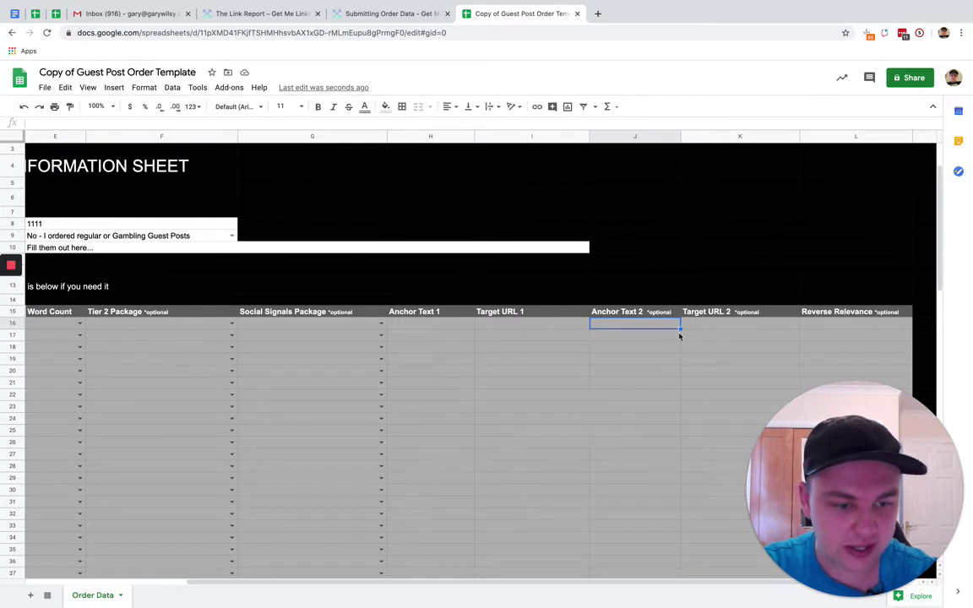
key("Return")
left_click(705, 323)
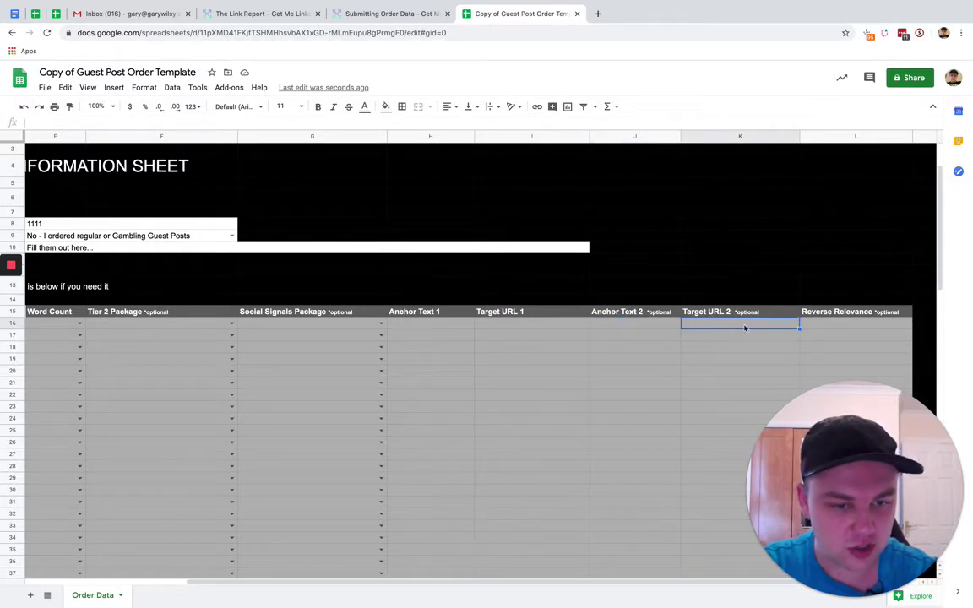
left_click(834, 324)
triple_click(838, 310)
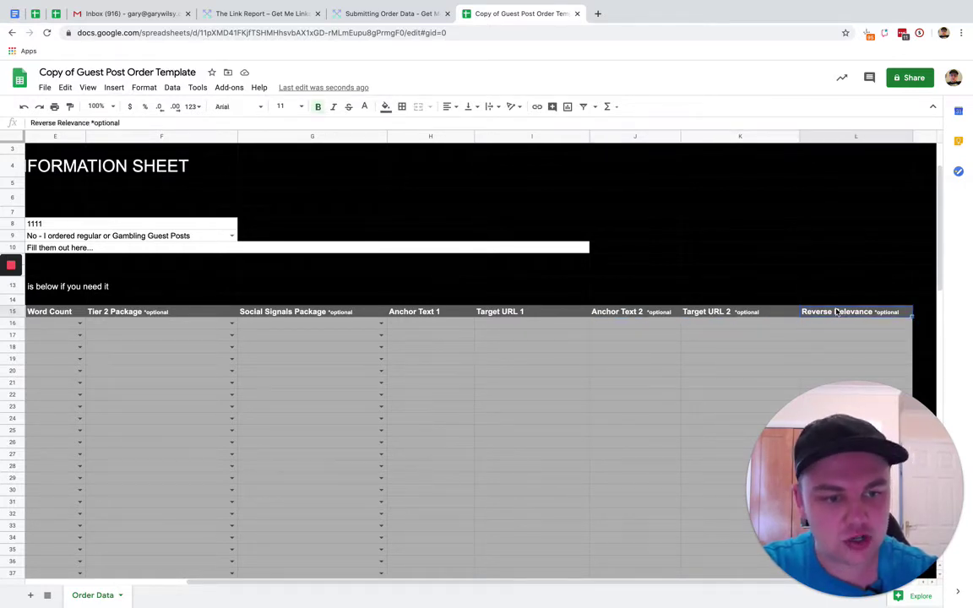
left_click(833, 324)
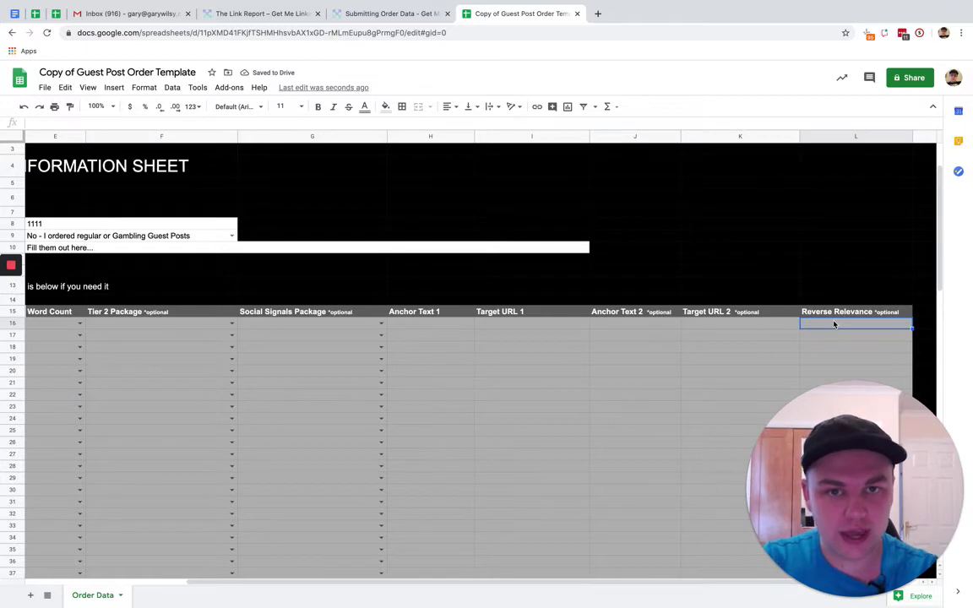
Step: Review the Data Column Help descriptions, from Type of Link to Reverse Relevance, beneath the guest post rows
scroll(566, 401, "left", 5)
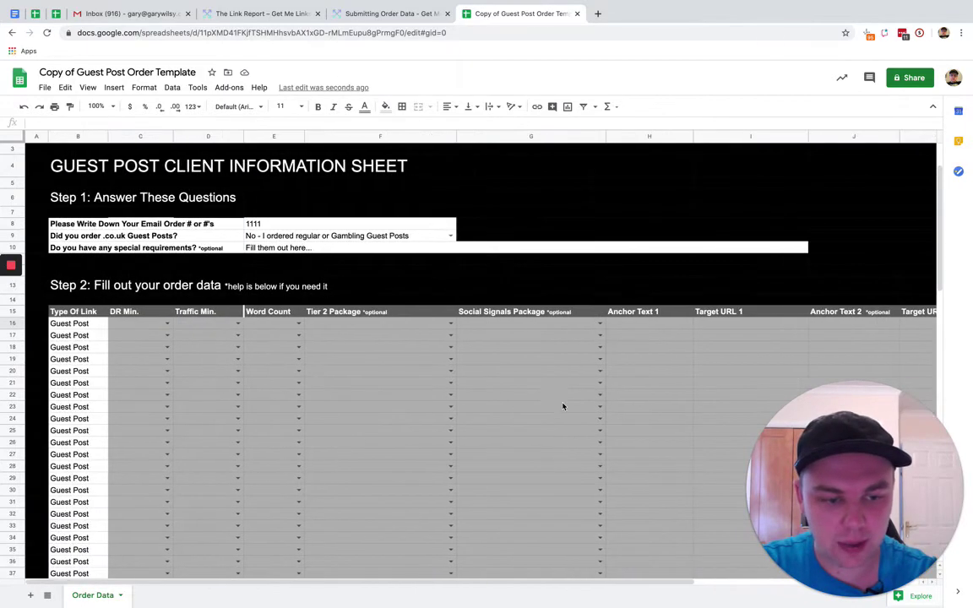
scroll(562, 406, "down", 15)
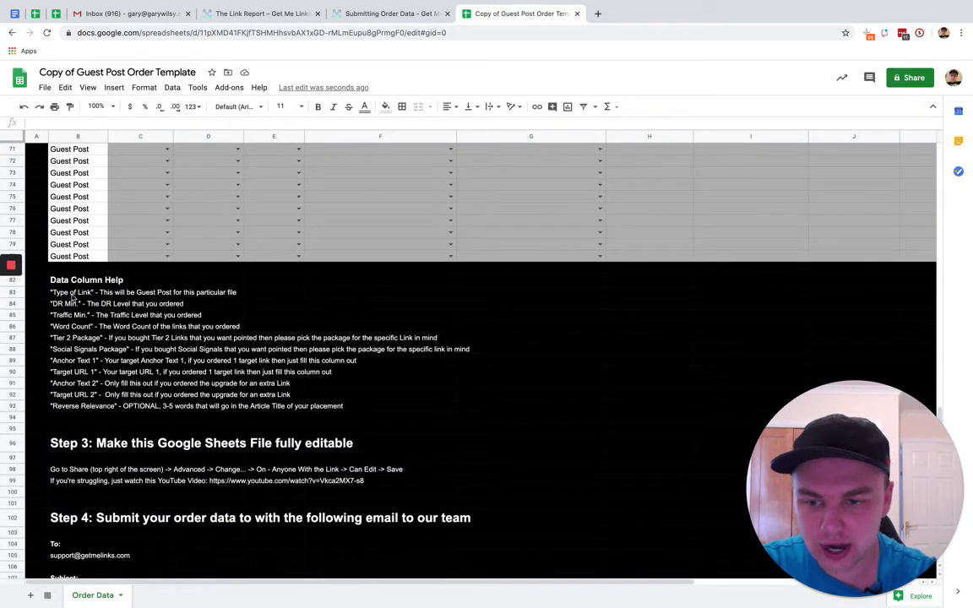
left_click_drag(73, 297, 81, 412)
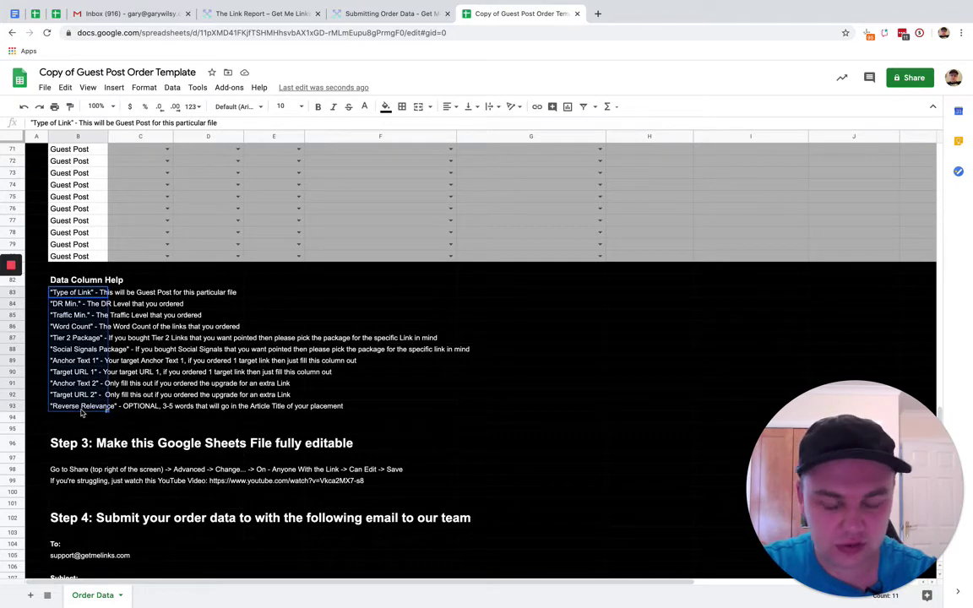
scroll(157, 376, "up", 12)
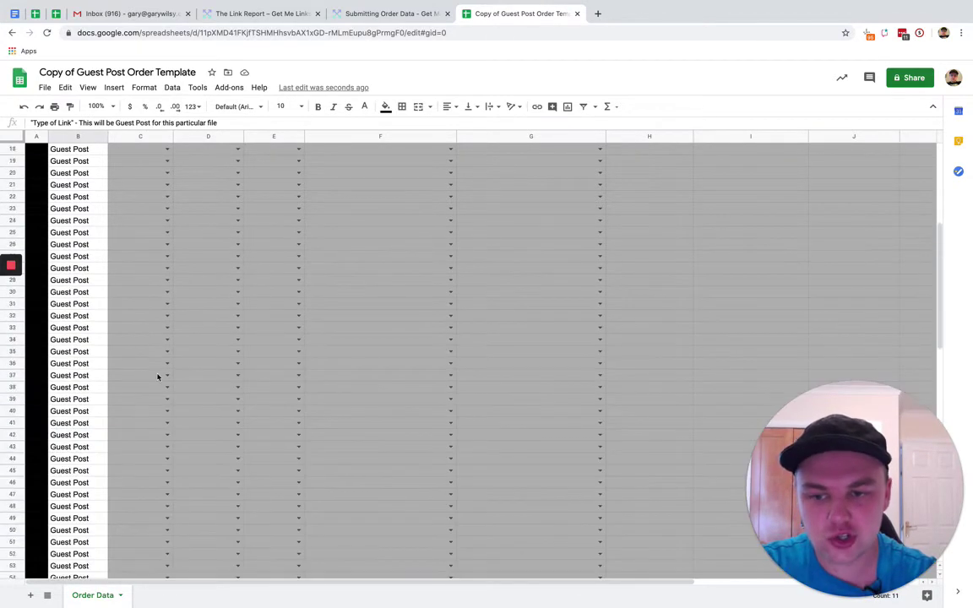
scroll(157, 376, "up", 5)
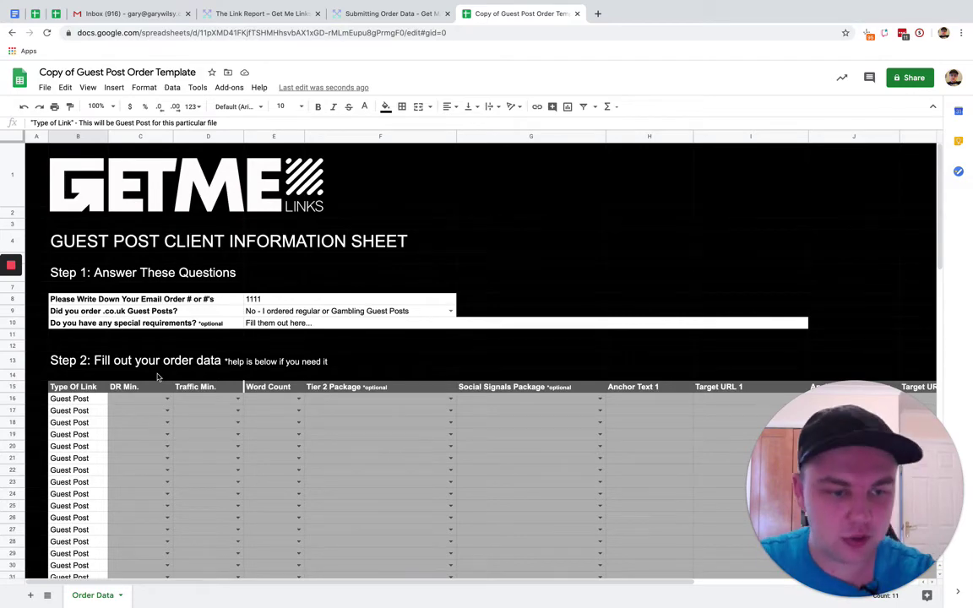
Step: Set the order sheet's link sharing to Anyone with the link, select the sharing link and finish the sharing settings
left_click(839, 77)
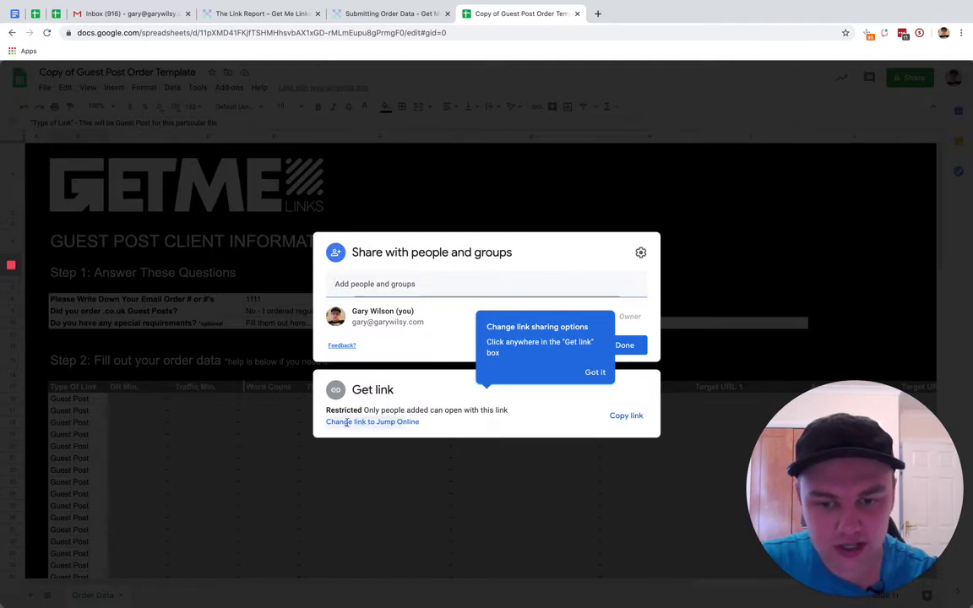
left_click(346, 422)
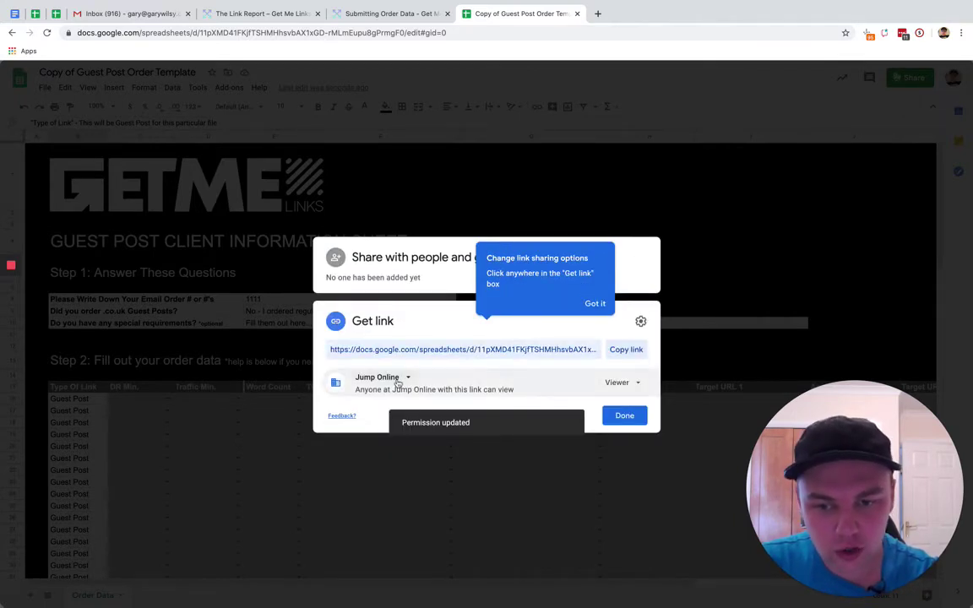
left_click(393, 378)
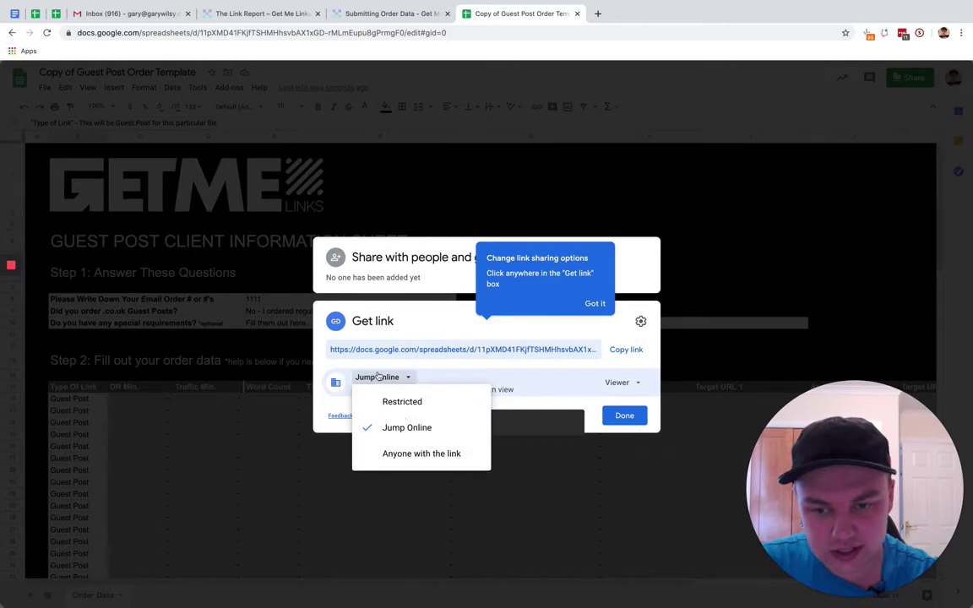
left_click(414, 454)
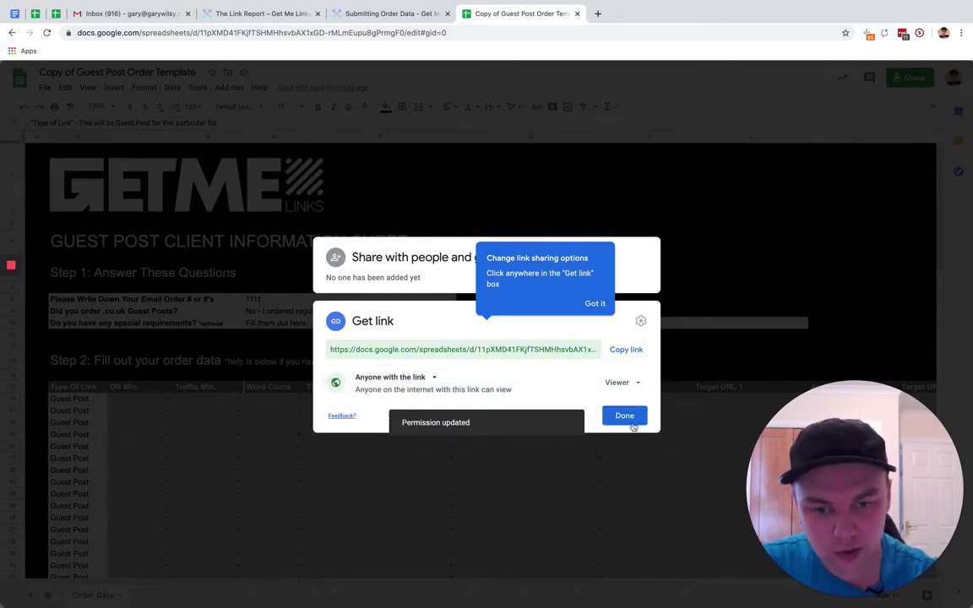
left_click(531, 349)
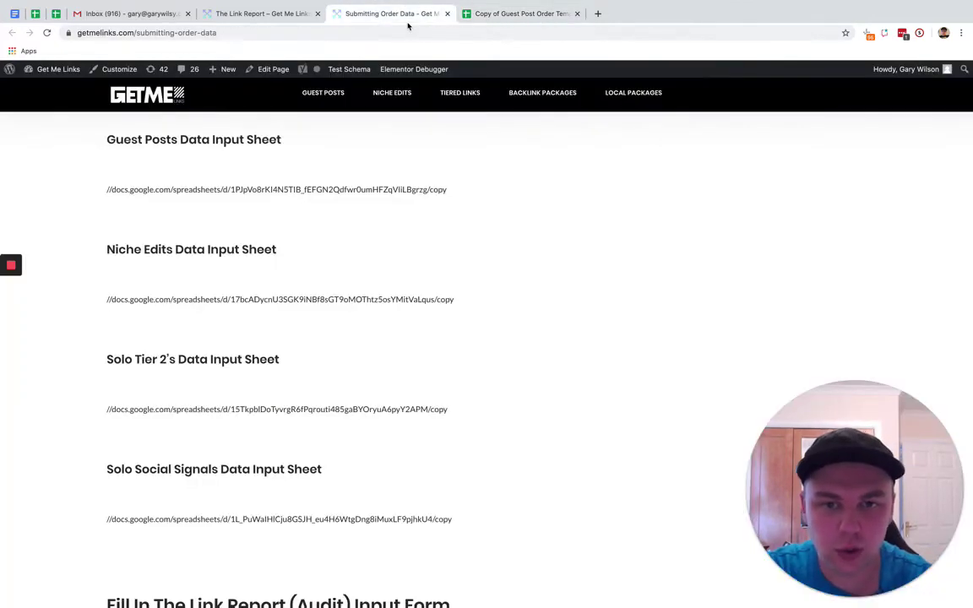
left_click(368, 16)
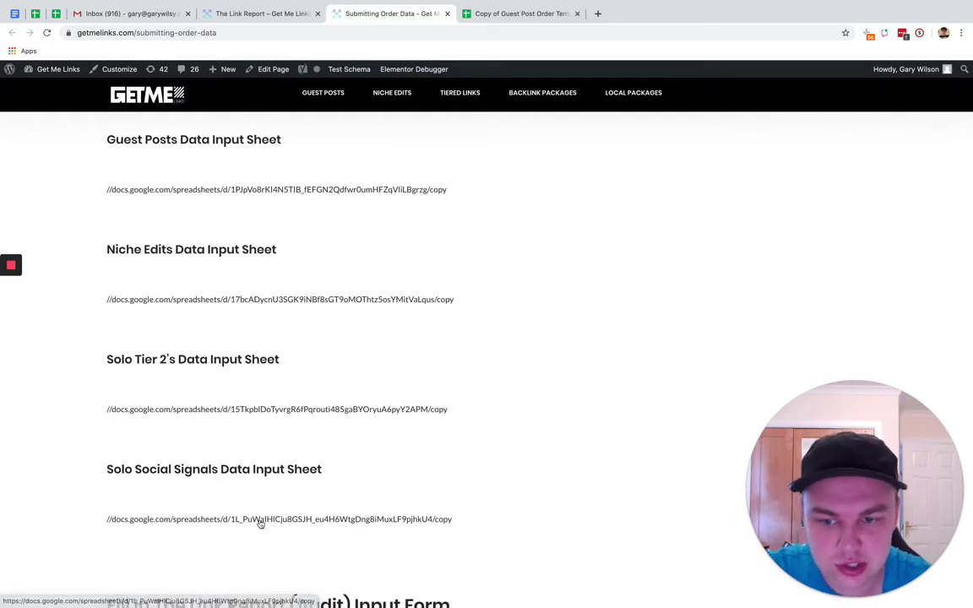
left_click(507, 14)
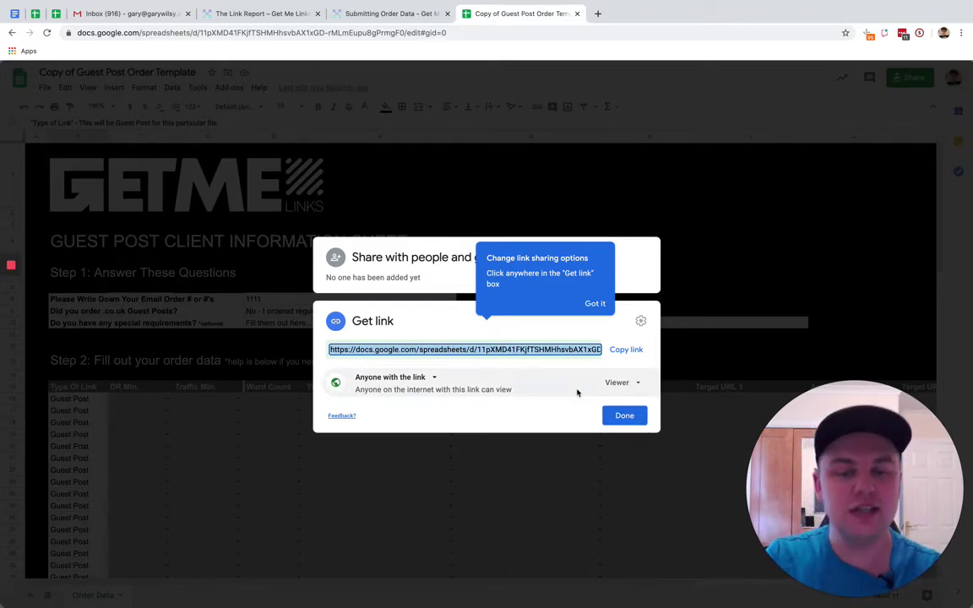
left_click(624, 415)
Step: Make a copy of the Slow Burner Package order template linked on the Submitting Order Data page
scroll(684, 422, "down", 15)
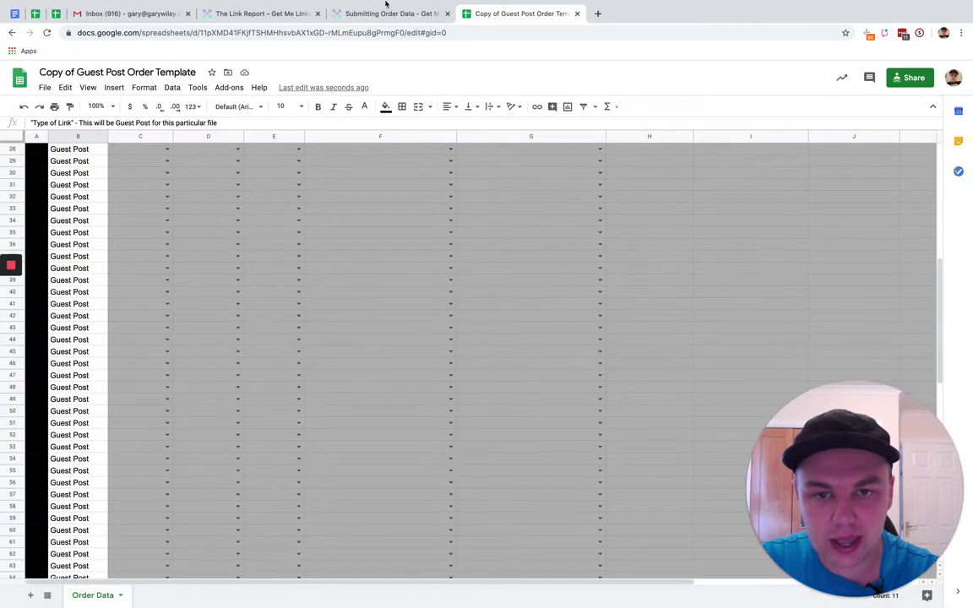
left_click(376, 15)
scroll(366, 280, "down", 5)
scroll(366, 281, "down", 3)
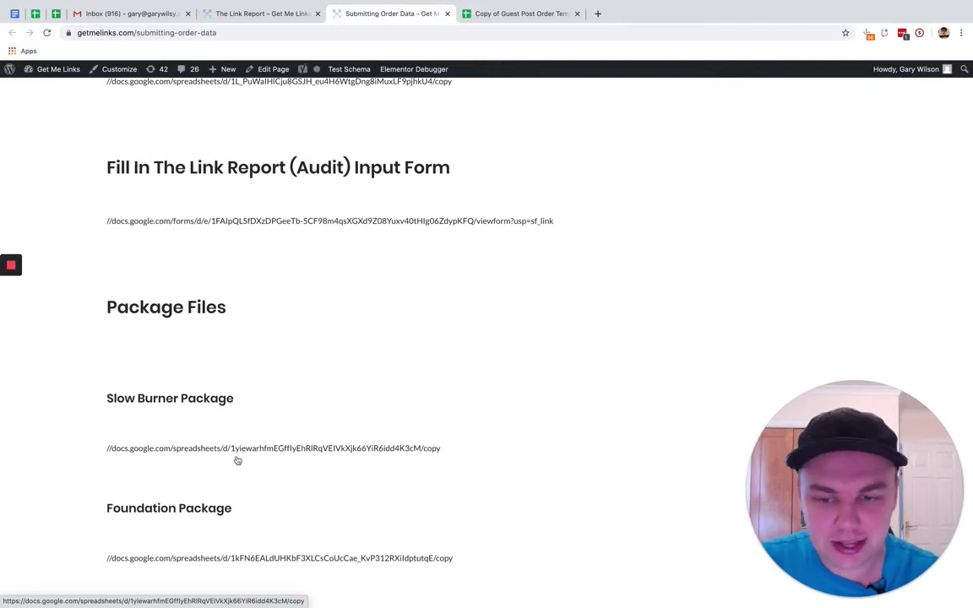
left_click(250, 449)
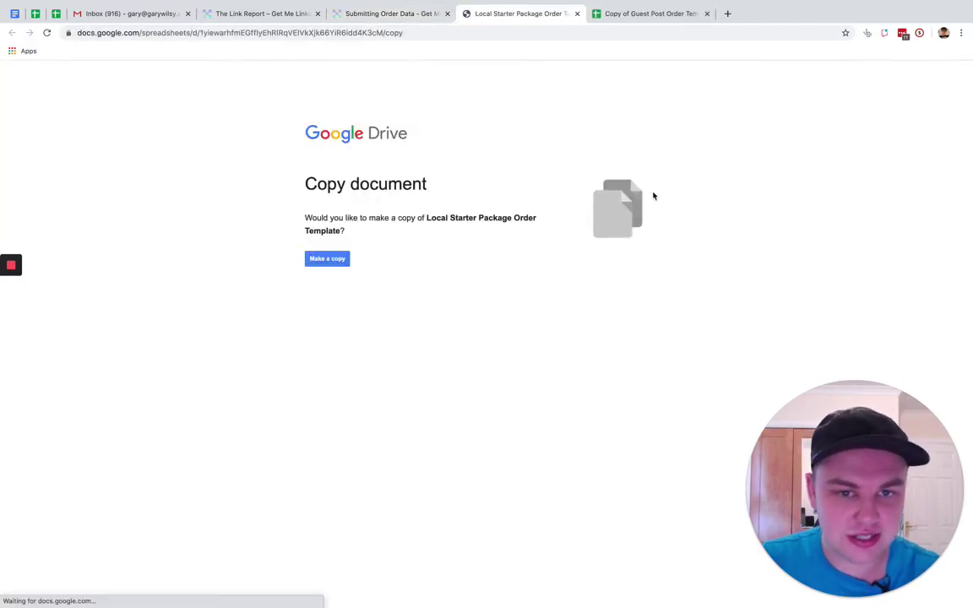
left_click(326, 257)
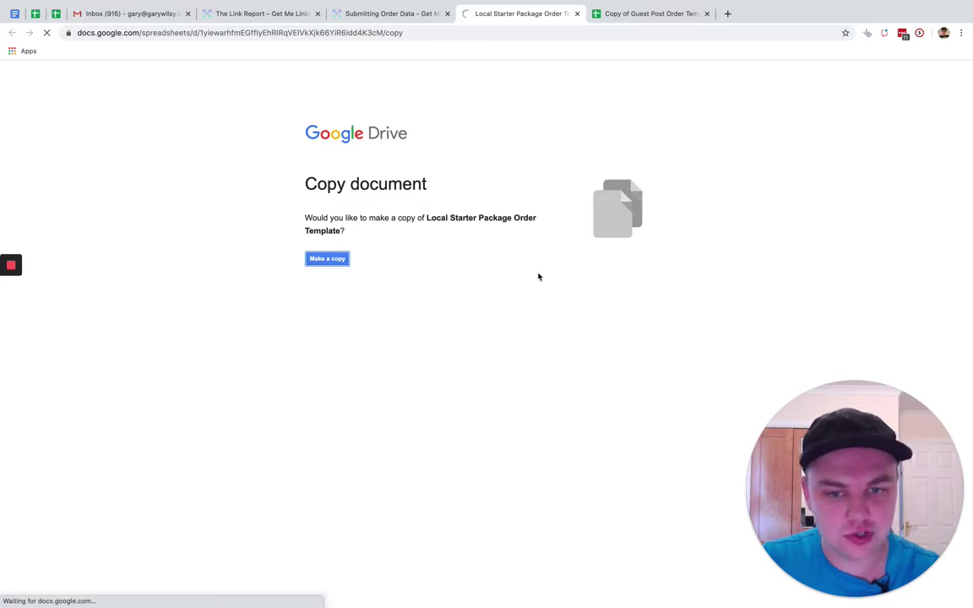
Step: Review the copied Local Starter Package order template, closing it and the guest post order sheet
left_click(707, 14)
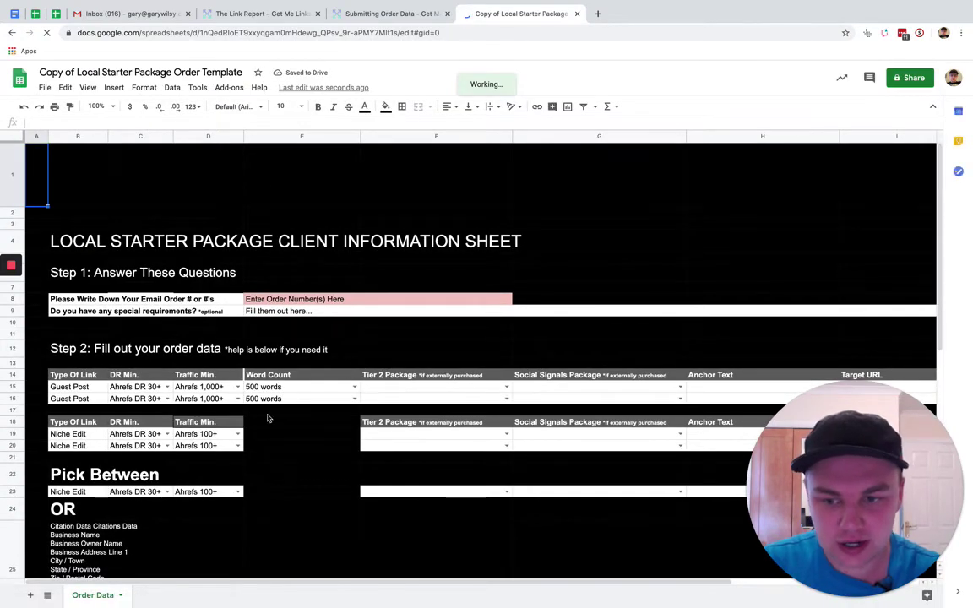
scroll(369, 367, "down", 3)
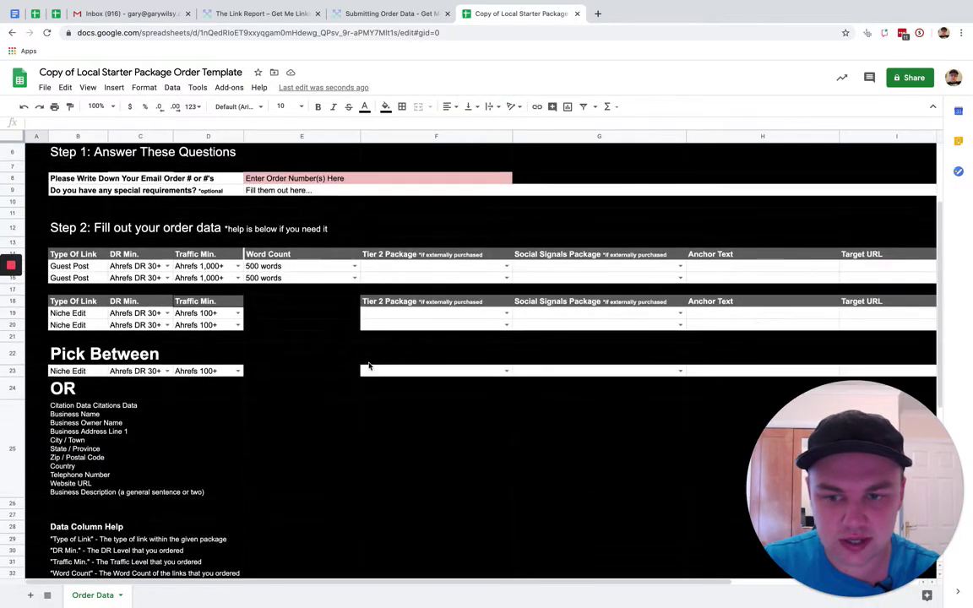
scroll(369, 367, "up", 3)
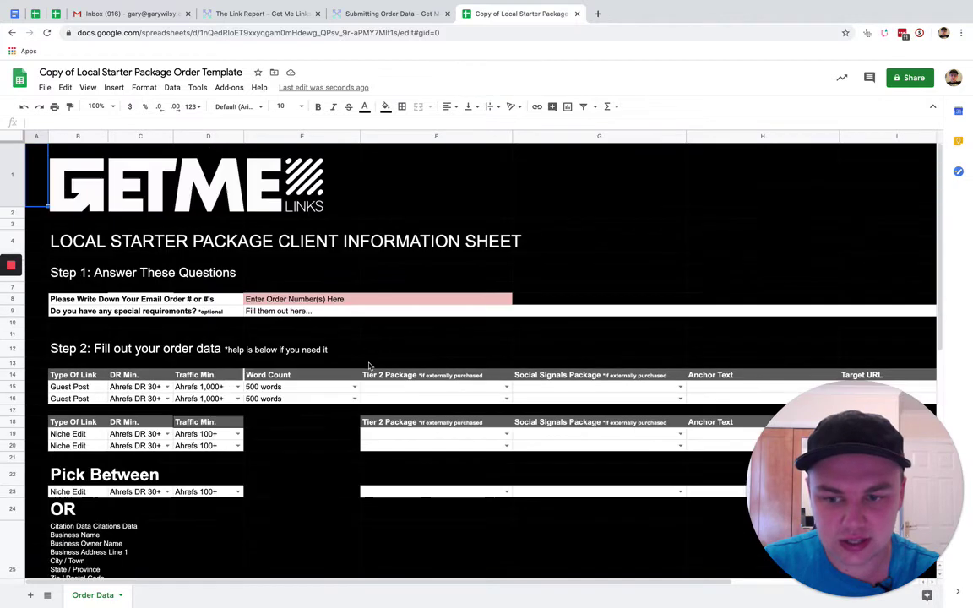
left_click(577, 13)
Step: Browse the product and package files on the Submitting Order Data page and open the Link Report (Audit) input form
scroll(447, 284, "down", 15)
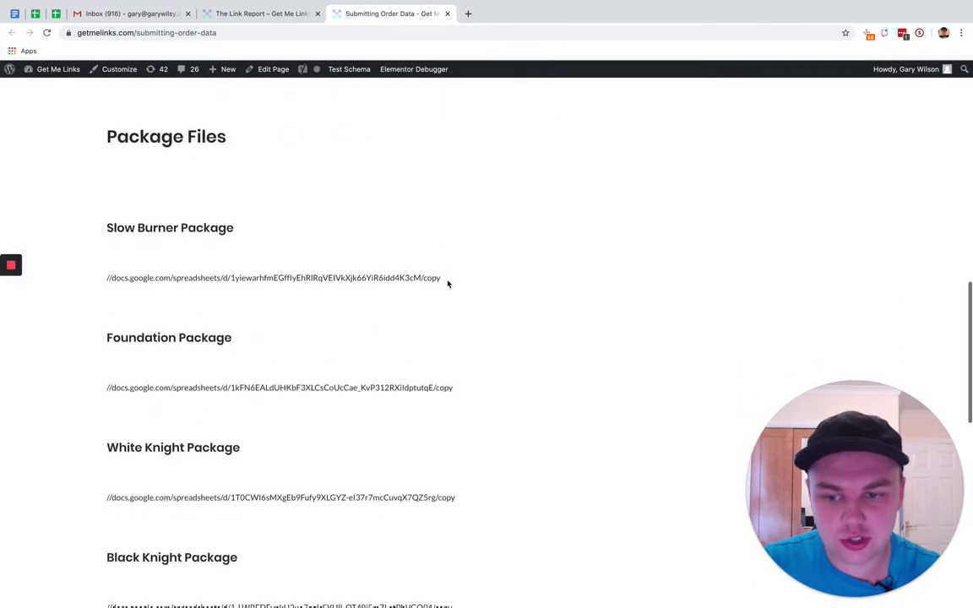
scroll(447, 284, "up", 20)
scroll(448, 284, "up", 10)
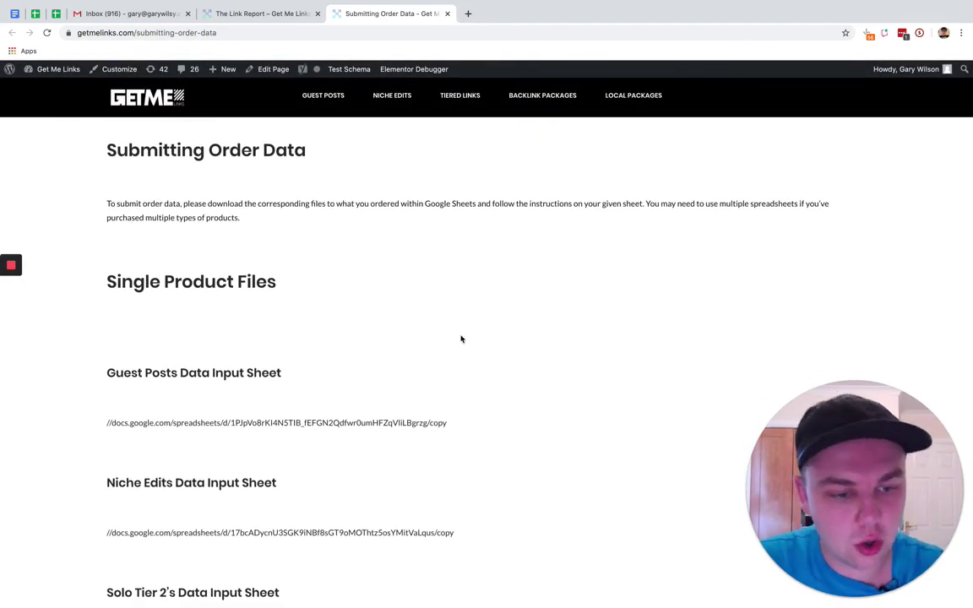
scroll(460, 338, "down", 5)
scroll(428, 403, "up", 3)
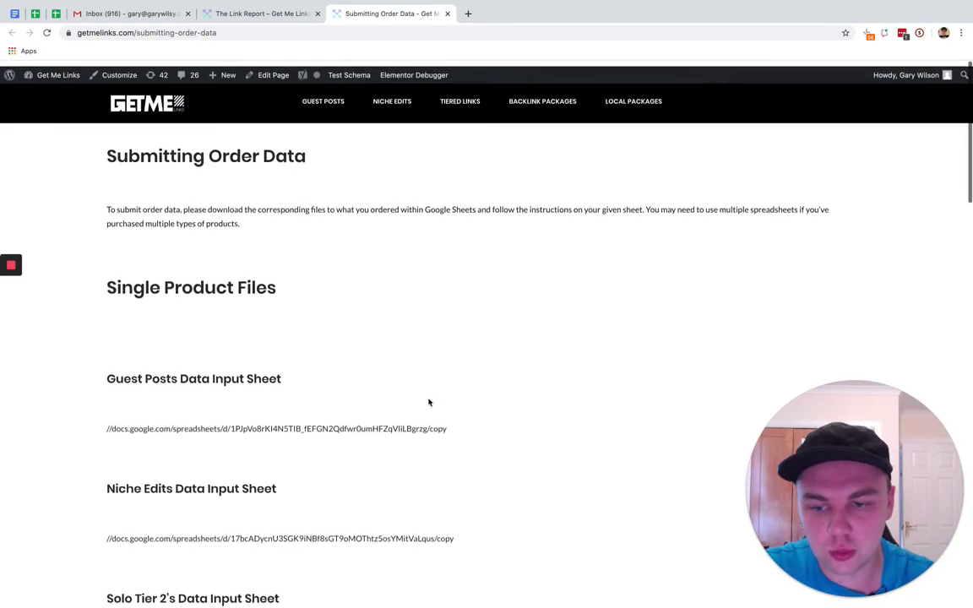
scroll(427, 405, "down", 6)
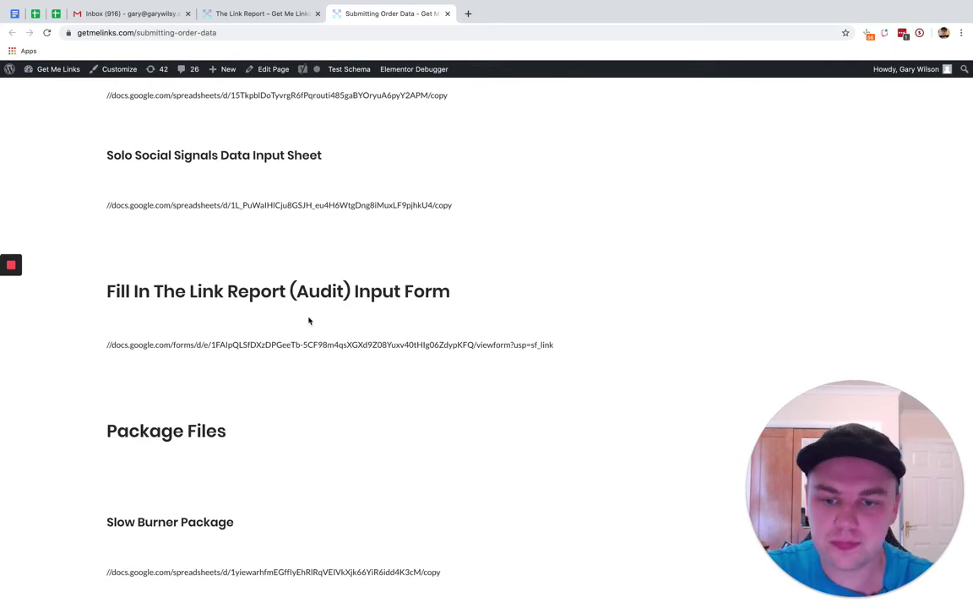
left_click(308, 345)
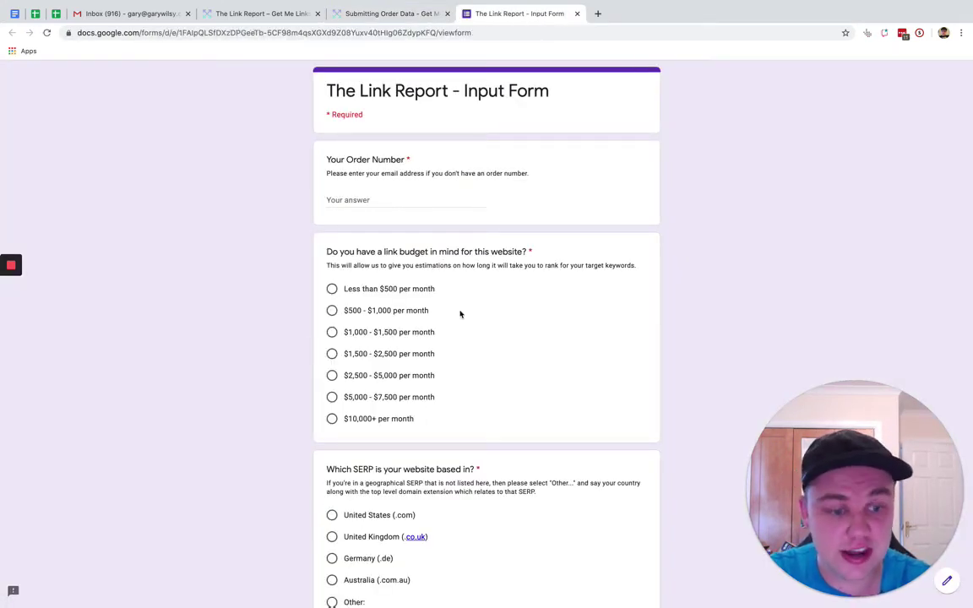
Step: Examine the order number, link budget and SERP questions in the Link Report input form
left_click(365, 197)
left_click_drag(413, 168, 325, 163)
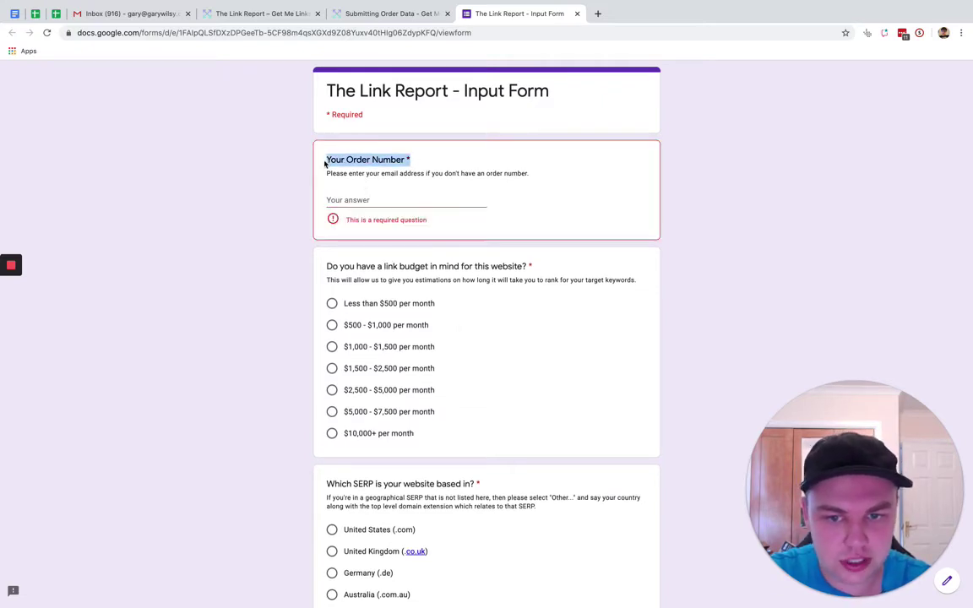
left_click(325, 163)
left_click(387, 200)
left_click(280, 235)
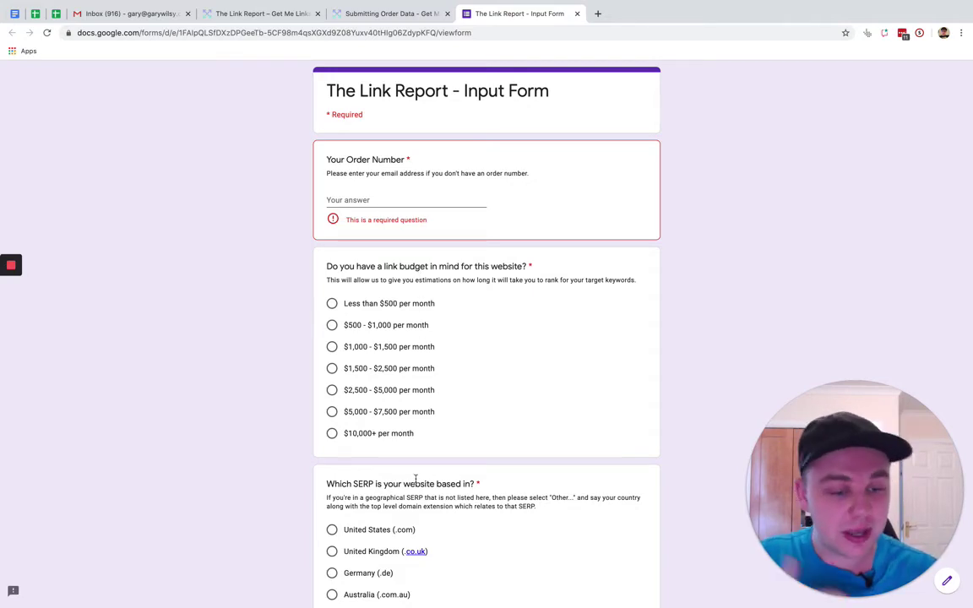
scroll(475, 497, "down", 3)
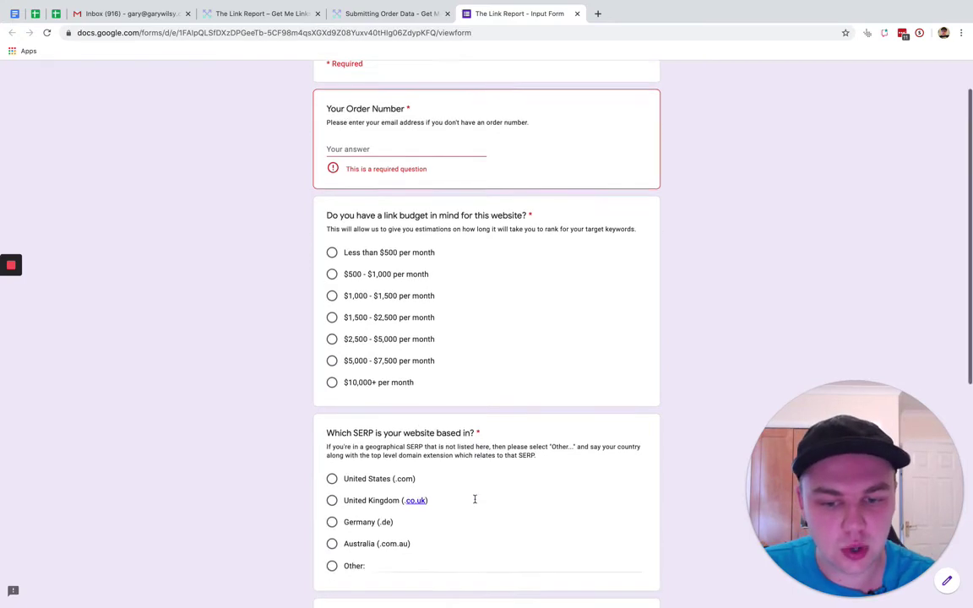
left_click_drag(325, 374, 425, 488)
left_click(270, 487)
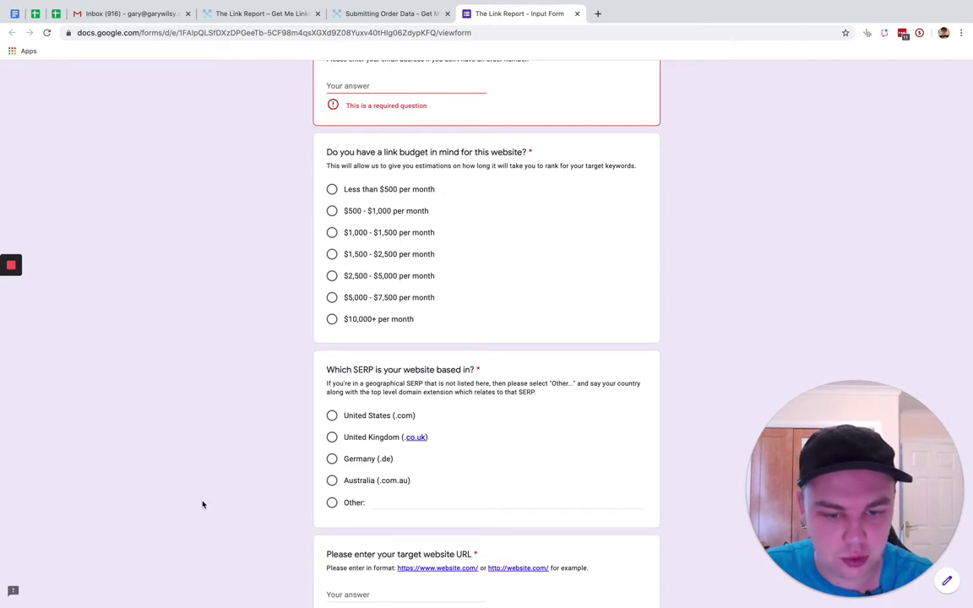
Step: Choose Other as the SERP the website is based in
scroll(194, 481, "down", 3)
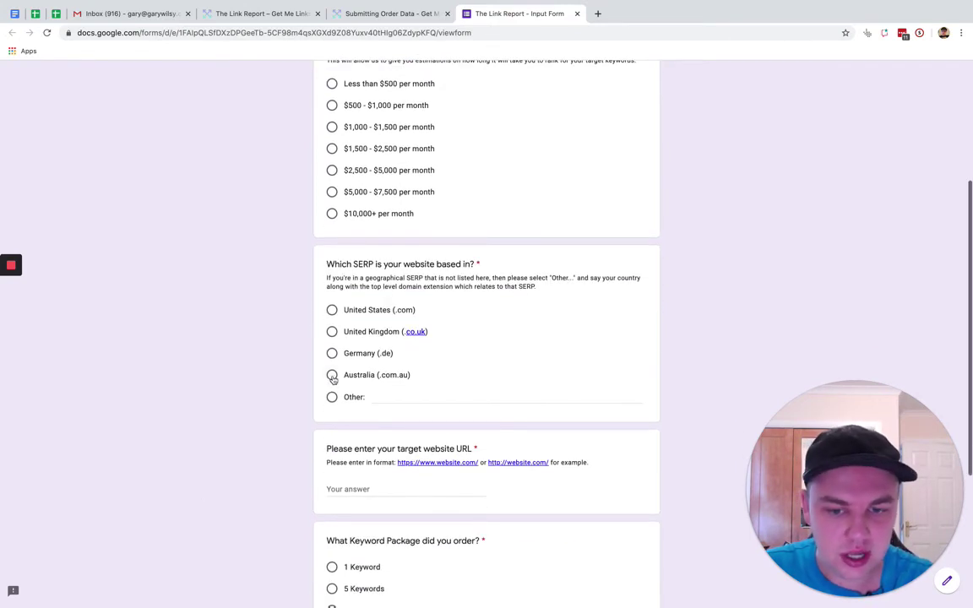
left_click(398, 379)
left_click(405, 401)
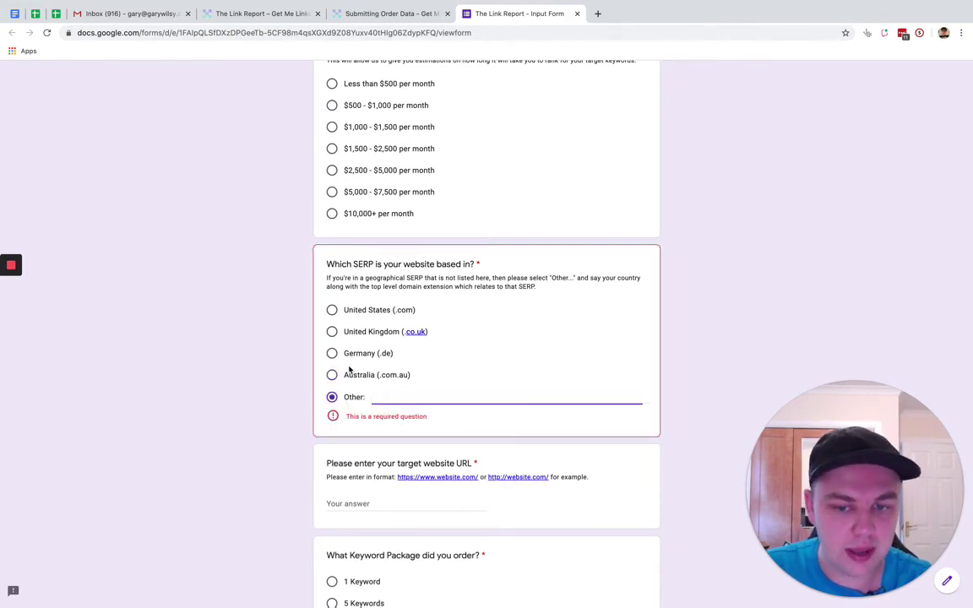
Step: Review the target website URL question and the keyword package options in the form
scroll(343, 356, "down", 2)
left_click(346, 425)
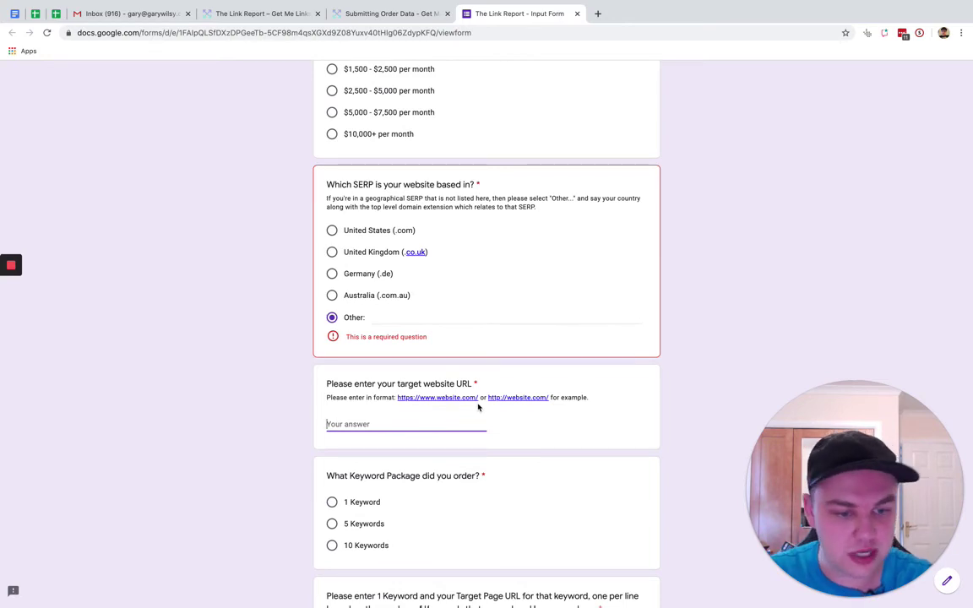
scroll(441, 456, "down", 1)
scroll(441, 456, "down", 2)
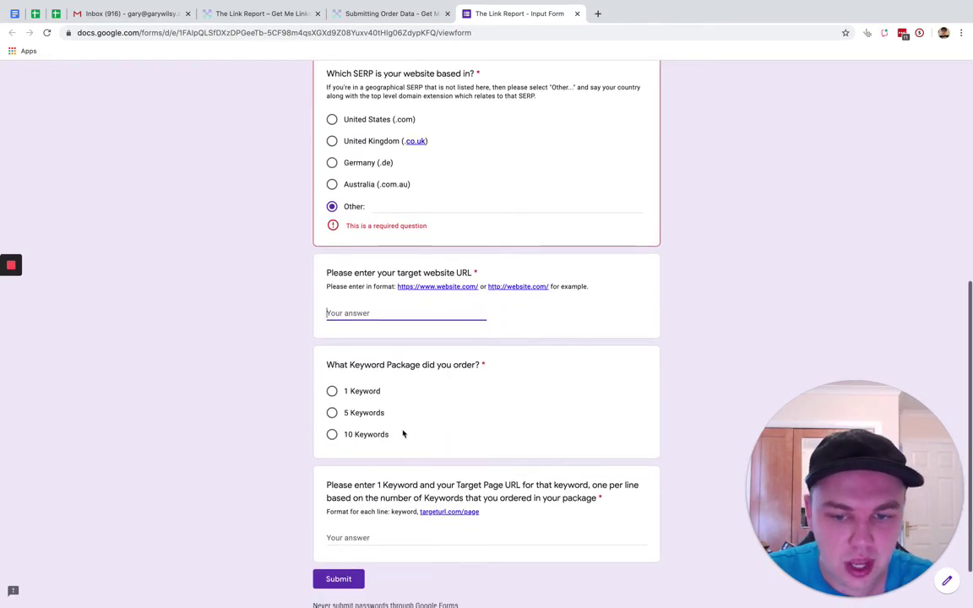
left_click_drag(393, 429, 337, 375)
left_click(297, 379)
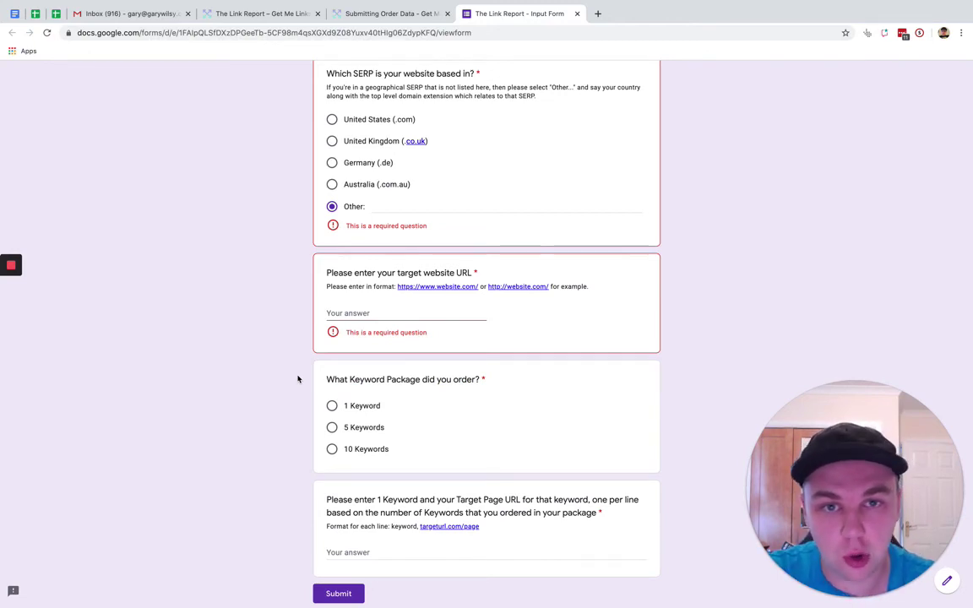
left_click(346, 427)
scroll(360, 526, "down", 1)
left_click(363, 502)
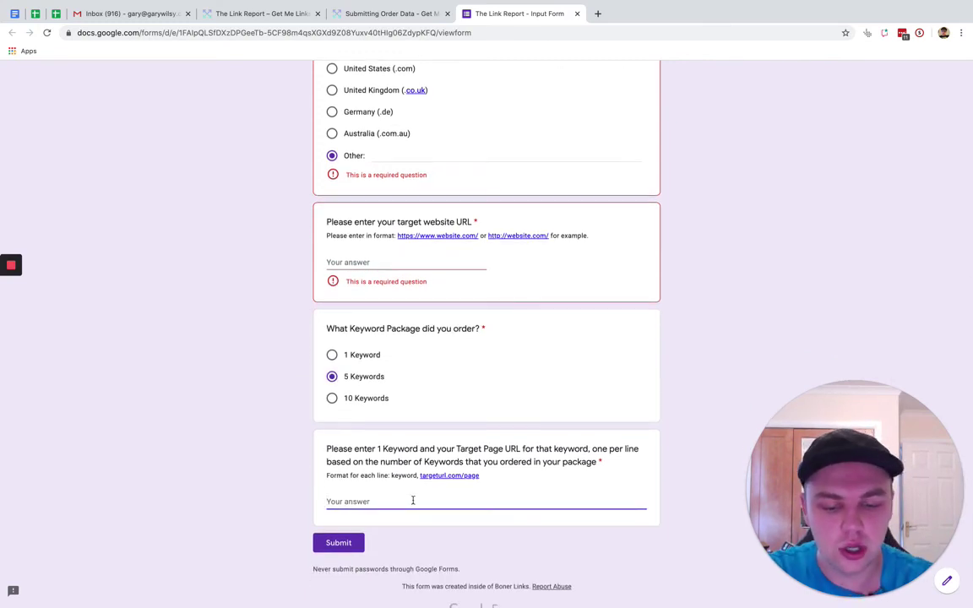
type("k")
key("BackSpace")
type("best d")
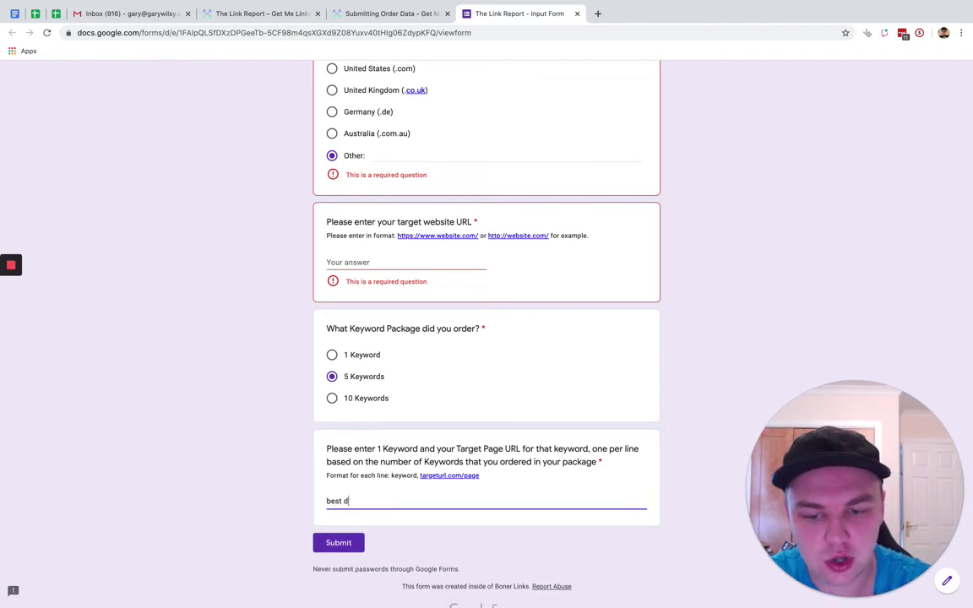
type("og toys,")
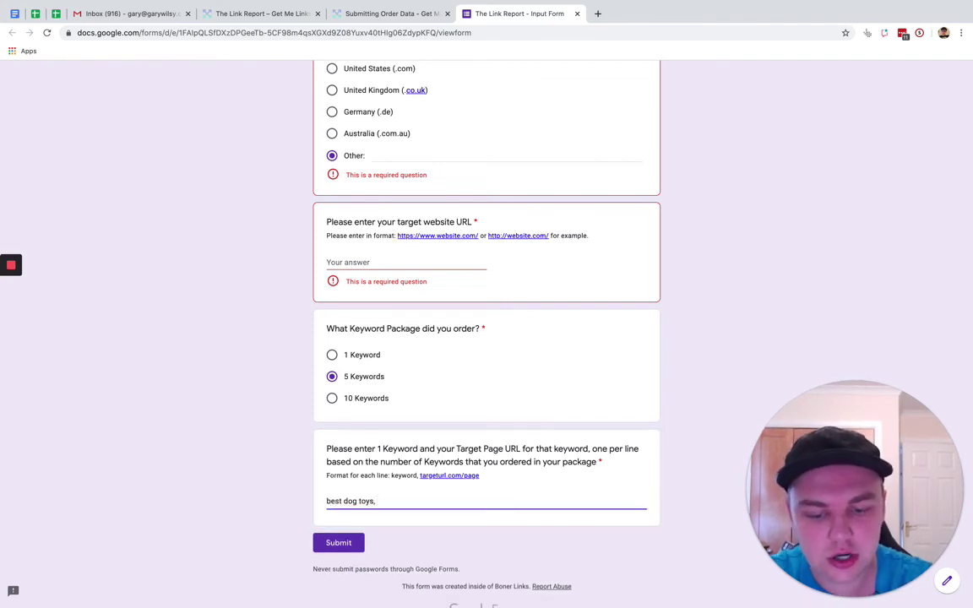
type(" https://url.c")
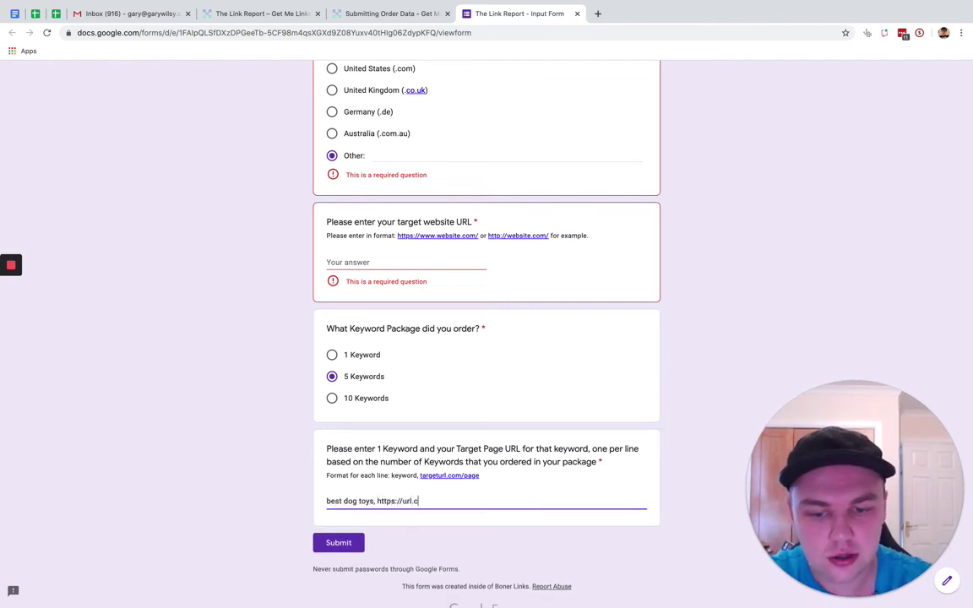
type("om/best-dog-toys")
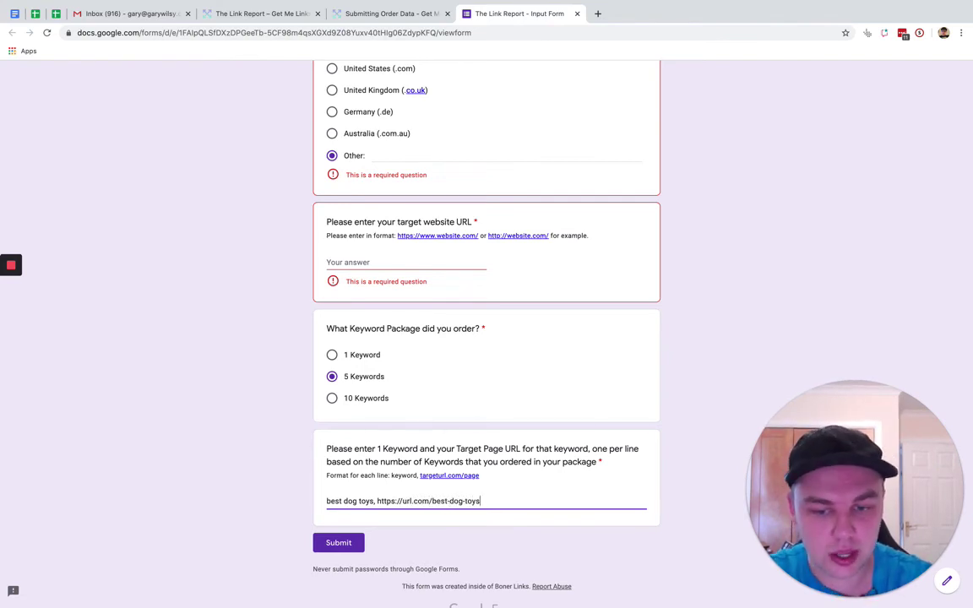
key("Return")
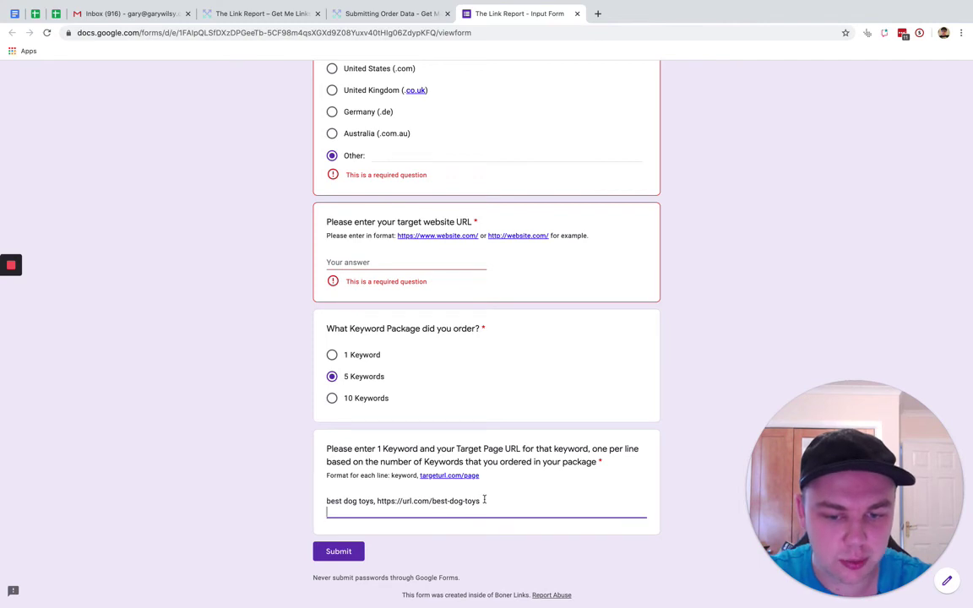
left_click_drag(484, 499, 304, 502)
key("ctrl+c")
left_click(345, 507)
key("ctrl+v")
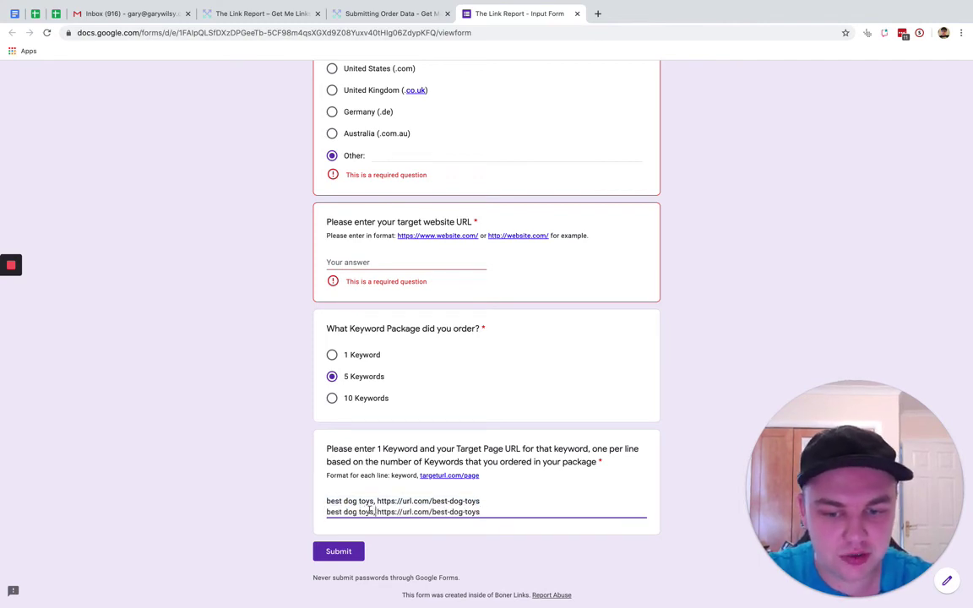
double_click(350, 511)
type("cat")
double_click(450, 511)
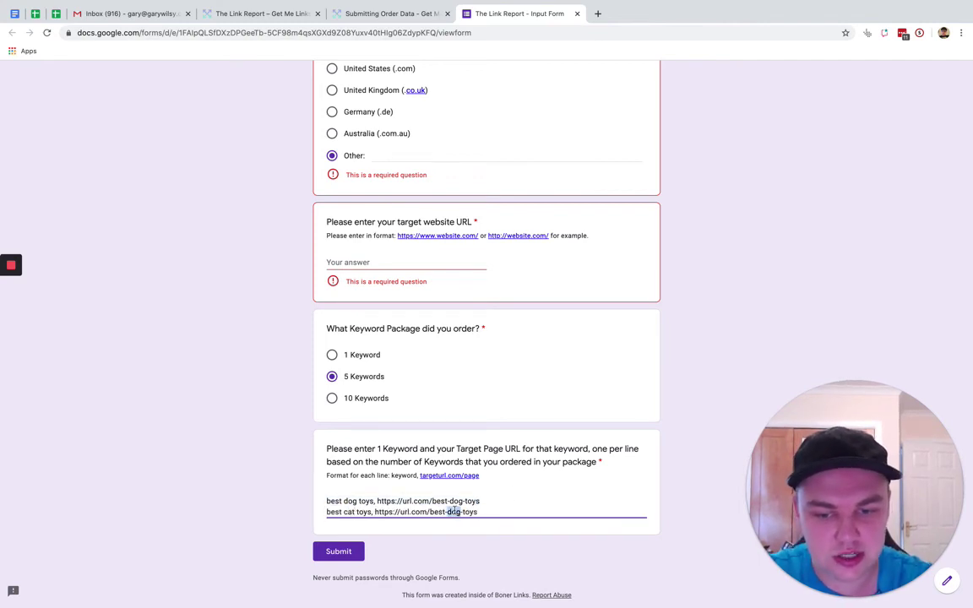
type("cat")
key("Return")
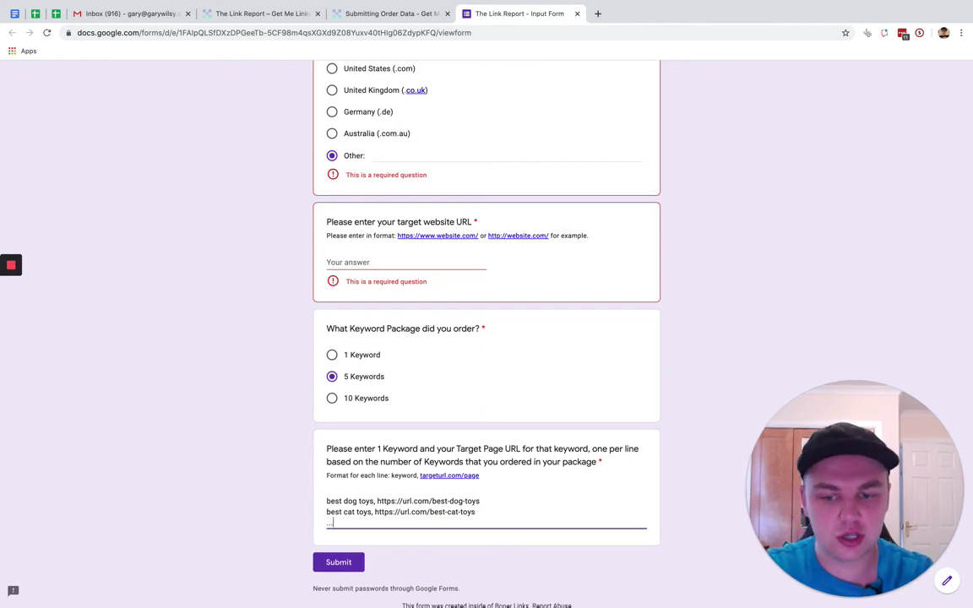
type("...")
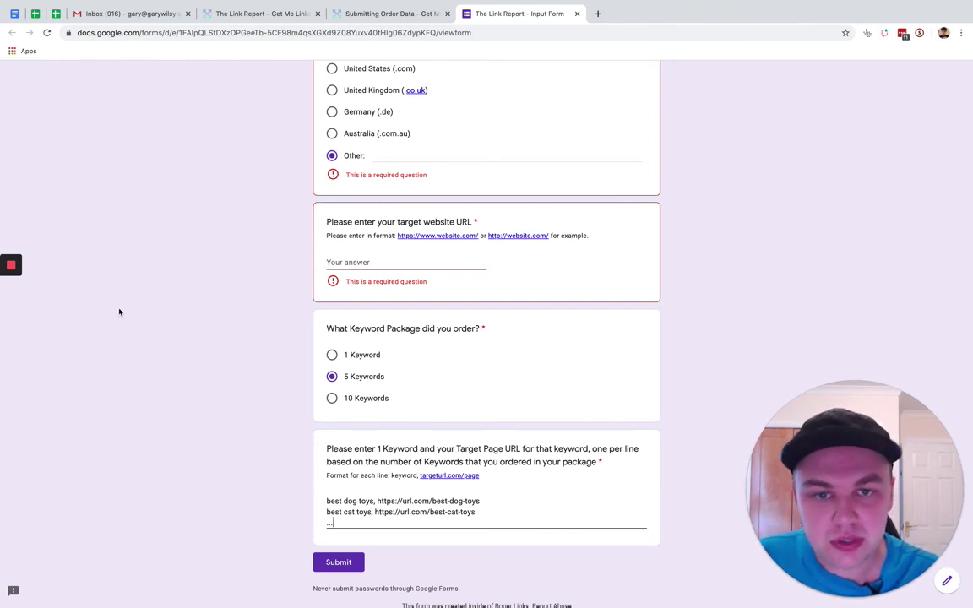
Step: Close the Link Report input form without submitting it and return to the beginning of the Submitting Order Data page
left_click(576, 14)
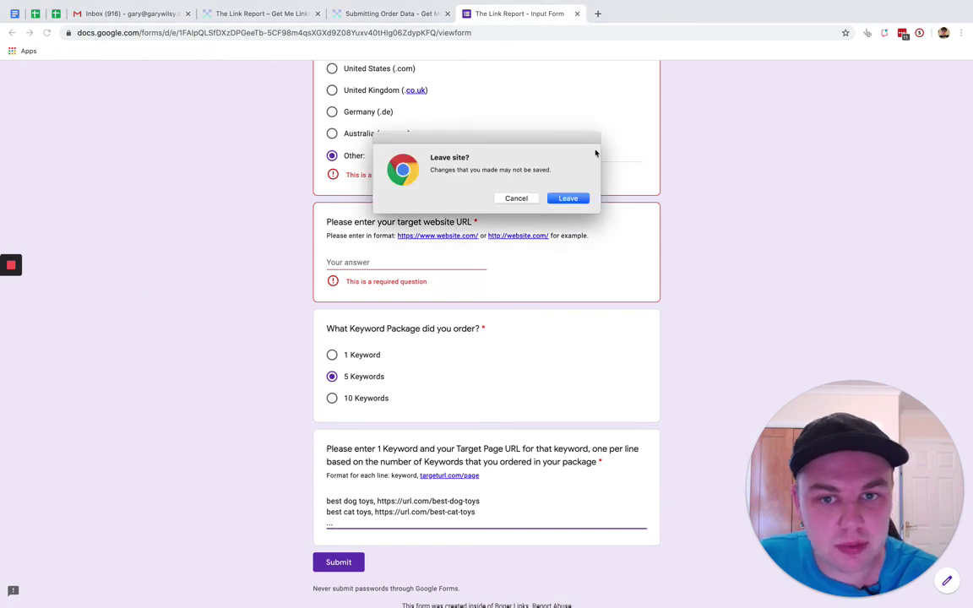
left_click(582, 197)
scroll(449, 258, "up", 10)
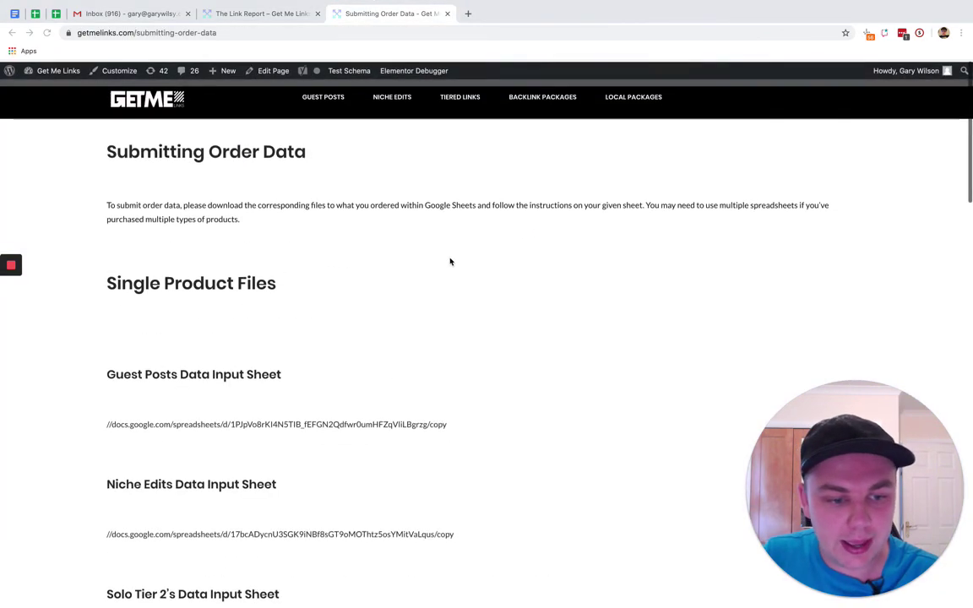